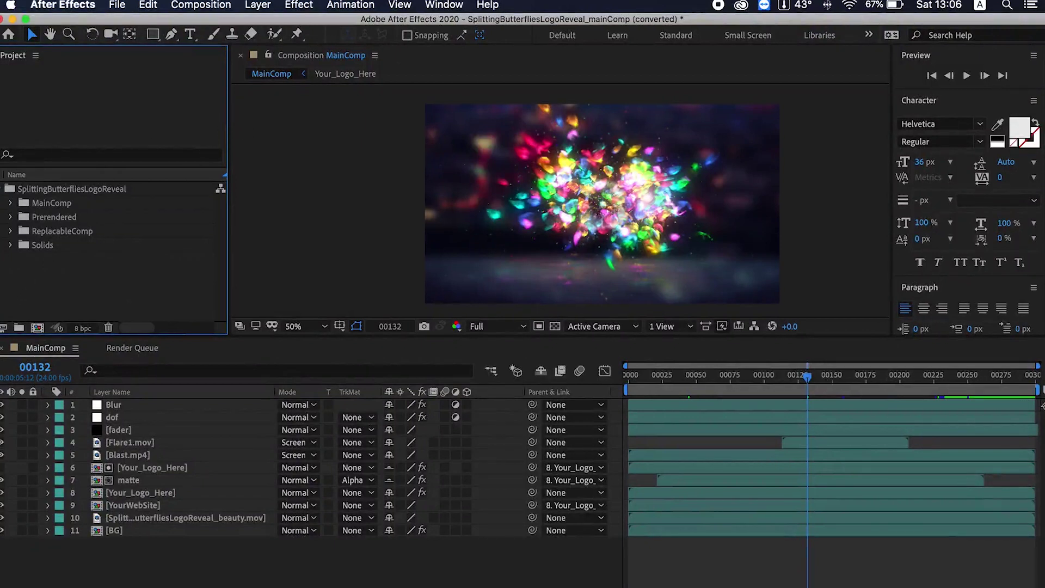
# Expand the MainComp and Prerendered folders and inspect BG.jpg, Blast.mp4, envato_black.ai and the other footage
pyautogui.click(48, 205)
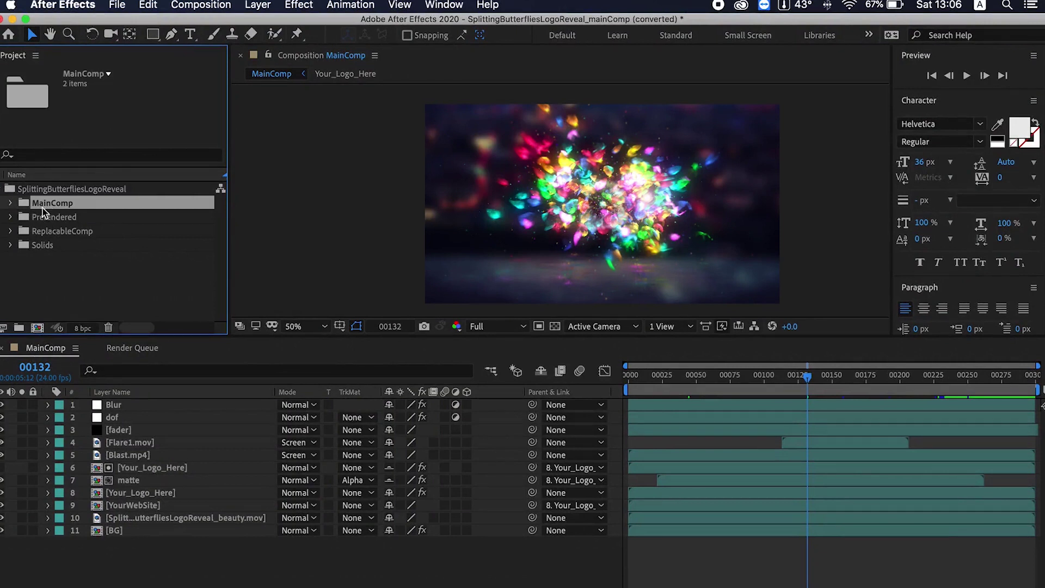
pyautogui.click(11, 203)
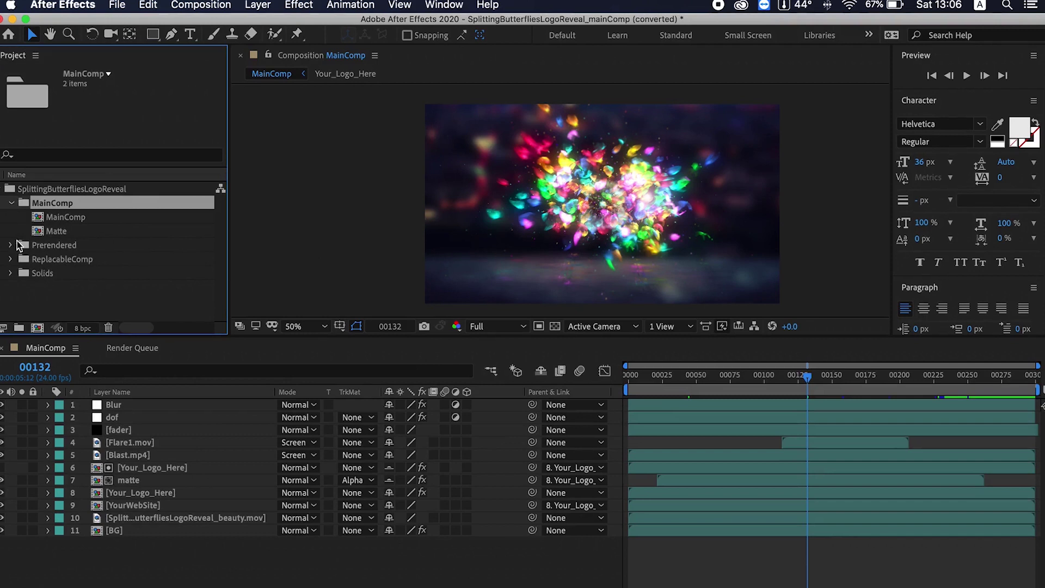
pyautogui.click(10, 246)
pyautogui.click(94, 254)
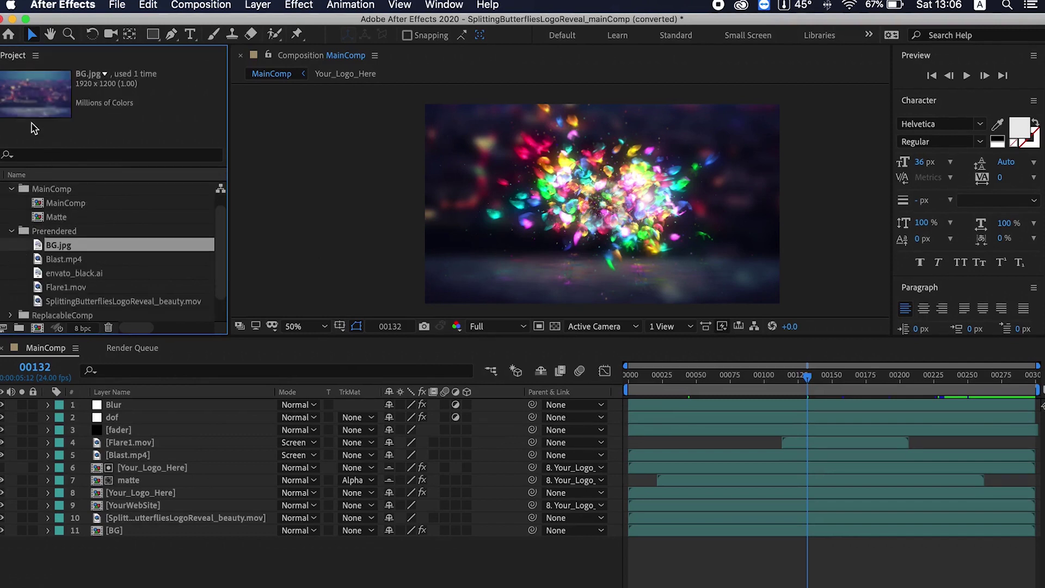
pyautogui.click(45, 258)
pyautogui.click(53, 272)
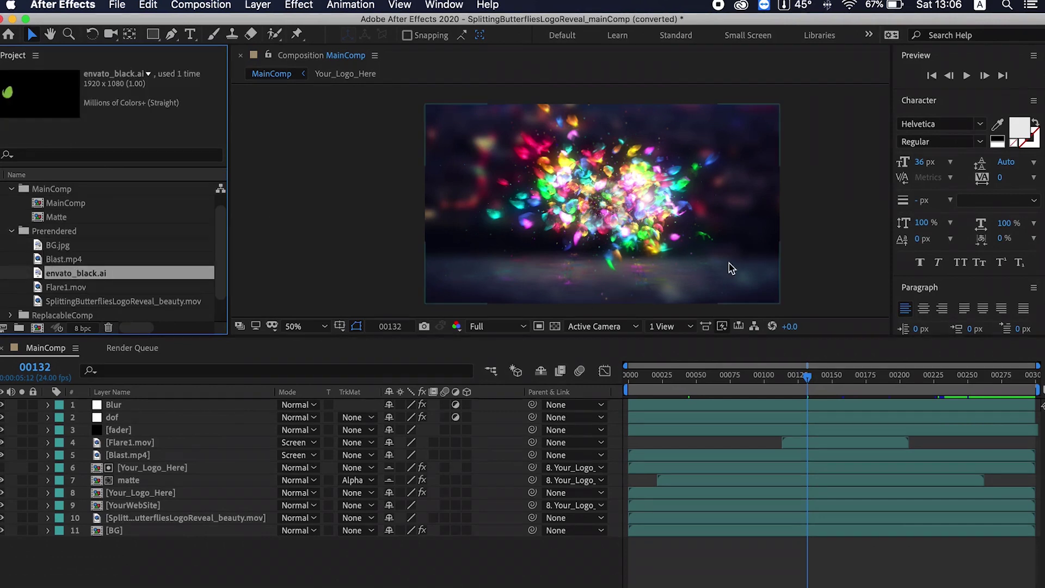
pyautogui.moveTo(807, 385); pyautogui.dragTo(827, 383)
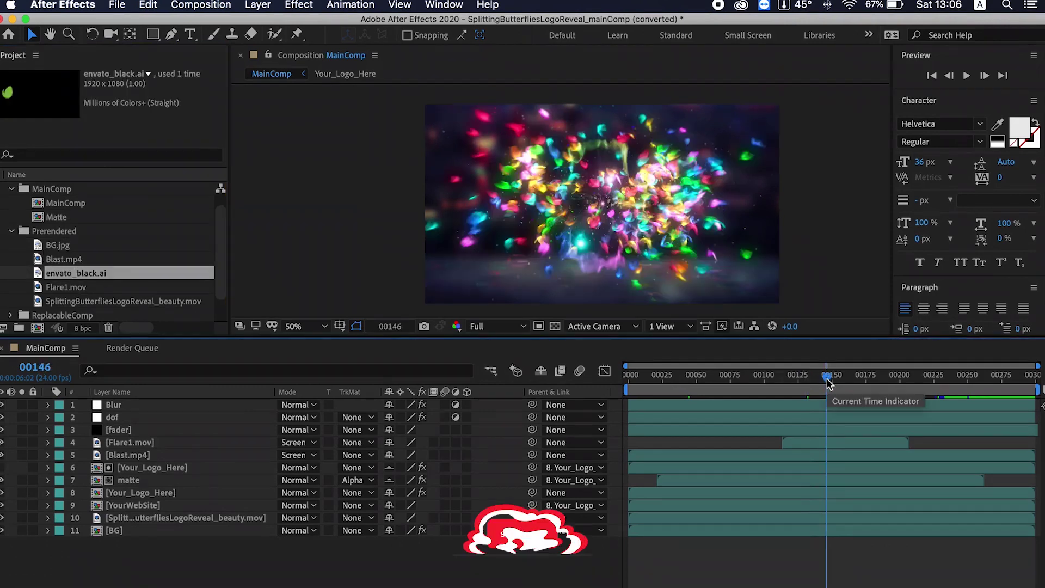
pyautogui.click(74, 286)
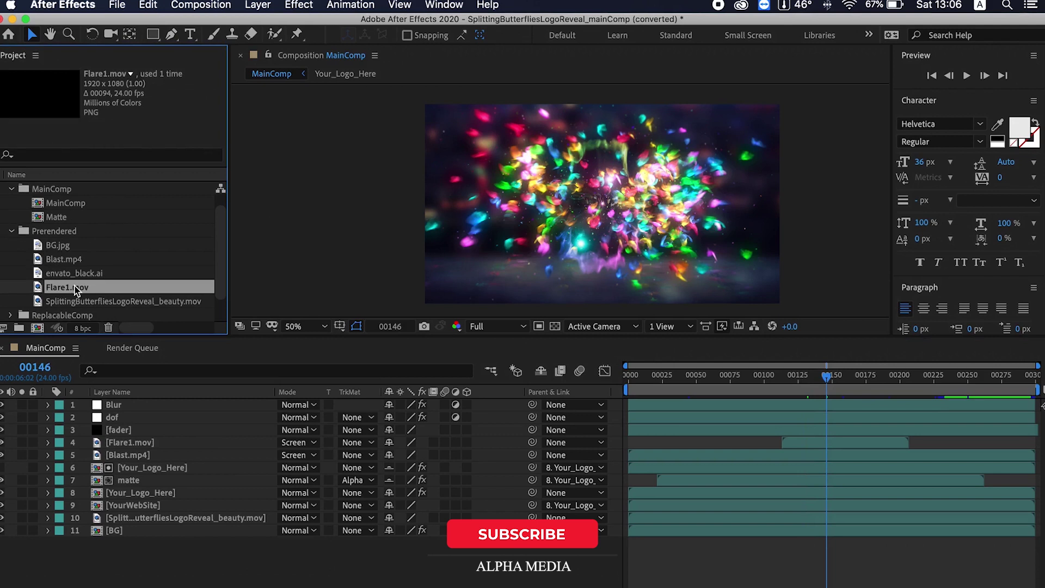
pyautogui.click(99, 301)
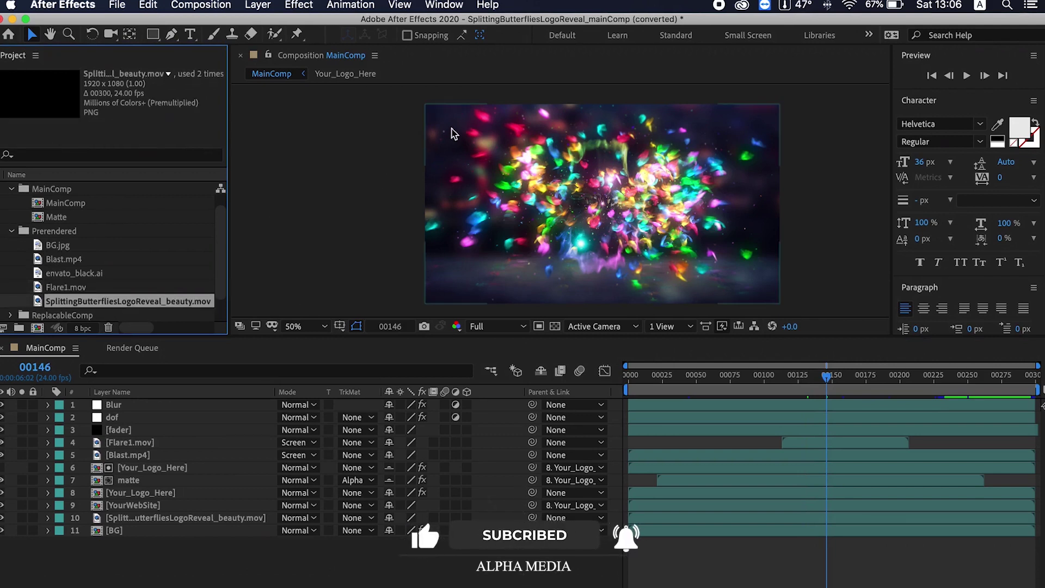
# Expand ReplacableComp, select Your_Logo_Here, and show frame 00197 with the envato logo
pyautogui.click(10, 315)
pyautogui.scroll(-2, 71, 263)
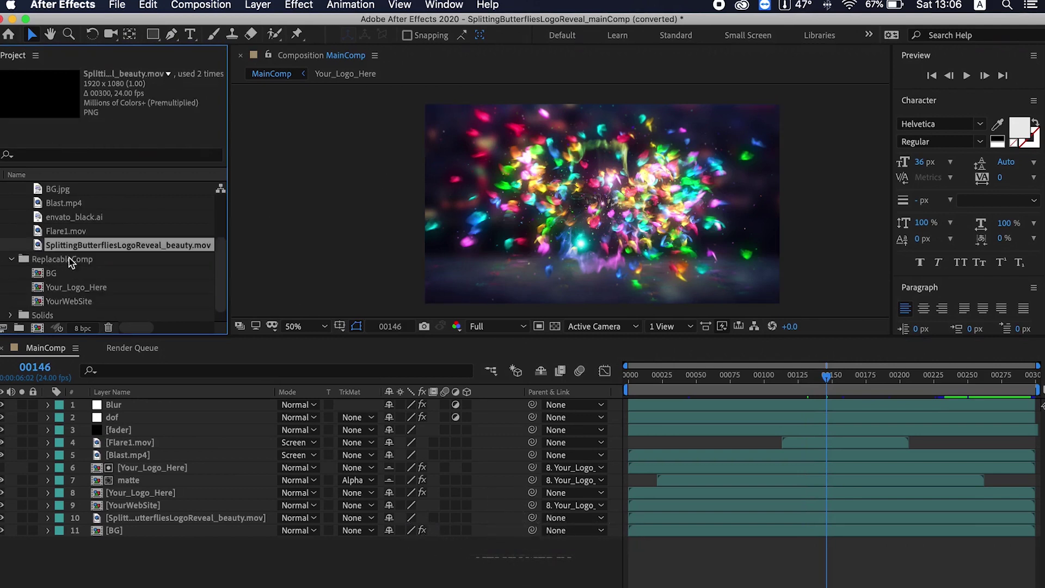
pyautogui.click(77, 289)
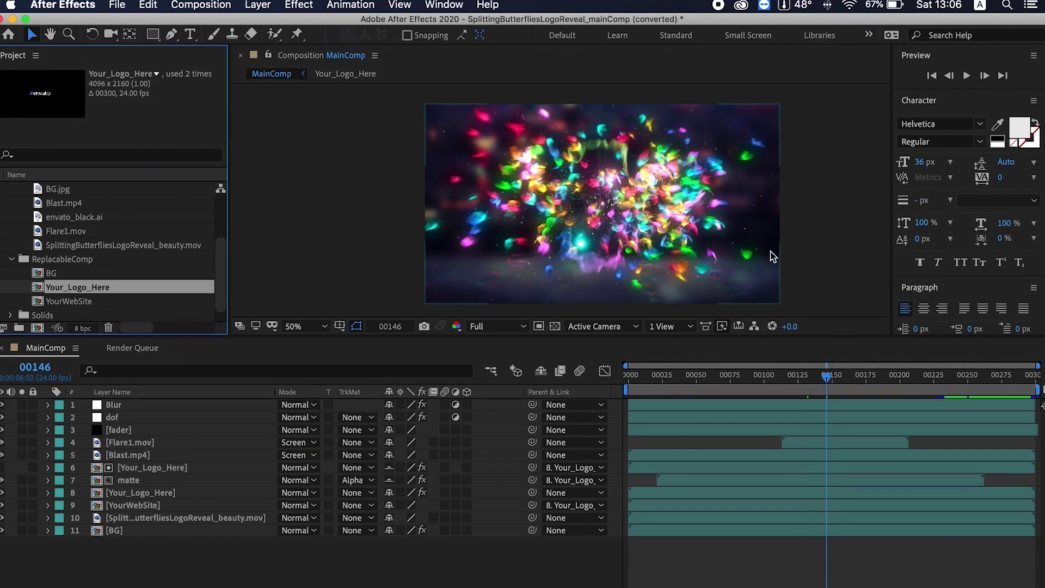
pyautogui.click(888, 434)
pyautogui.click(896, 377)
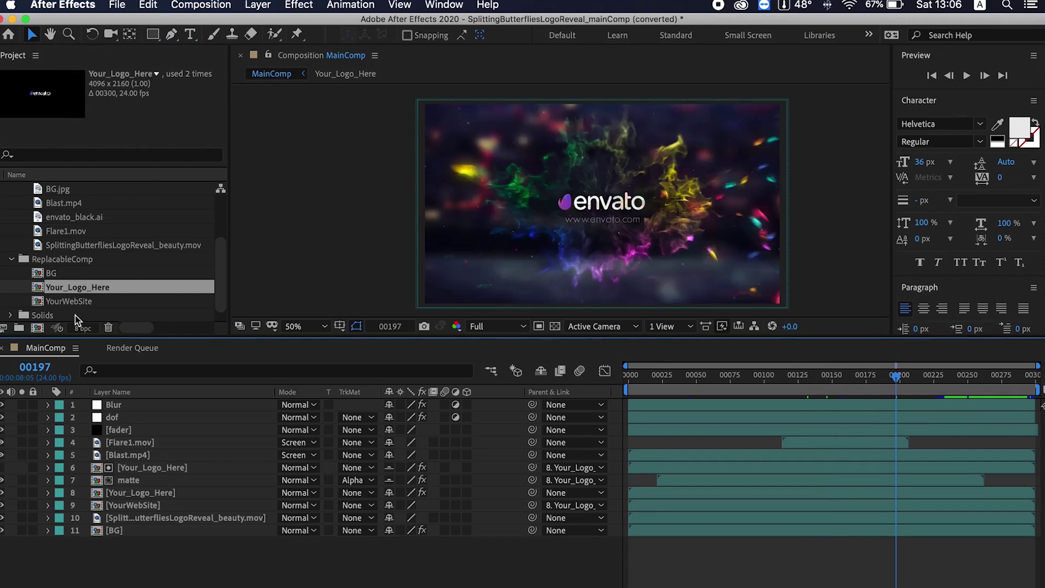
# Open the Your_Logo_Here composition and start a File > Import > File
pyautogui.doubleClick(76, 290)
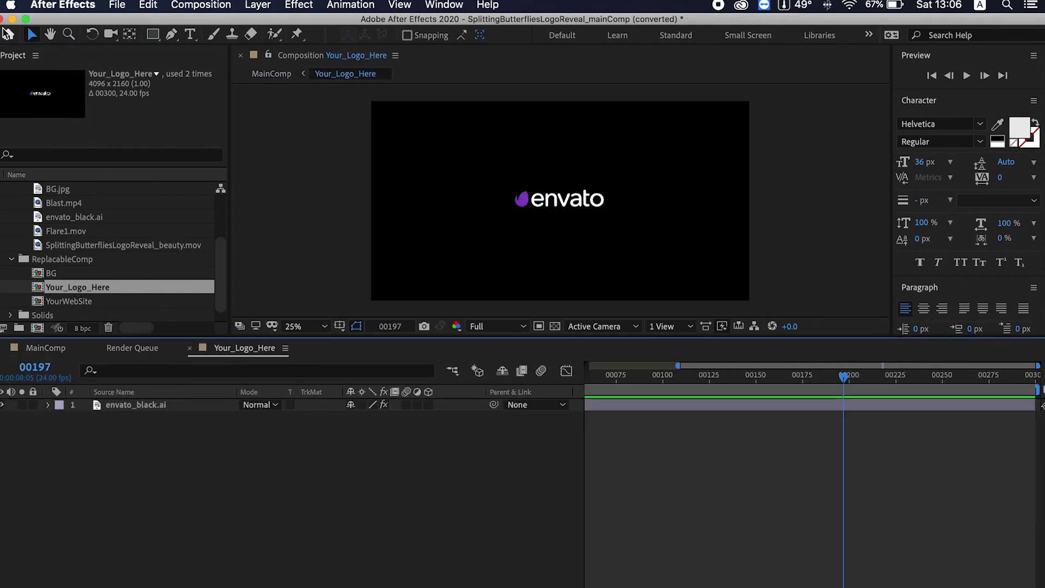
pyautogui.click(117, 4)
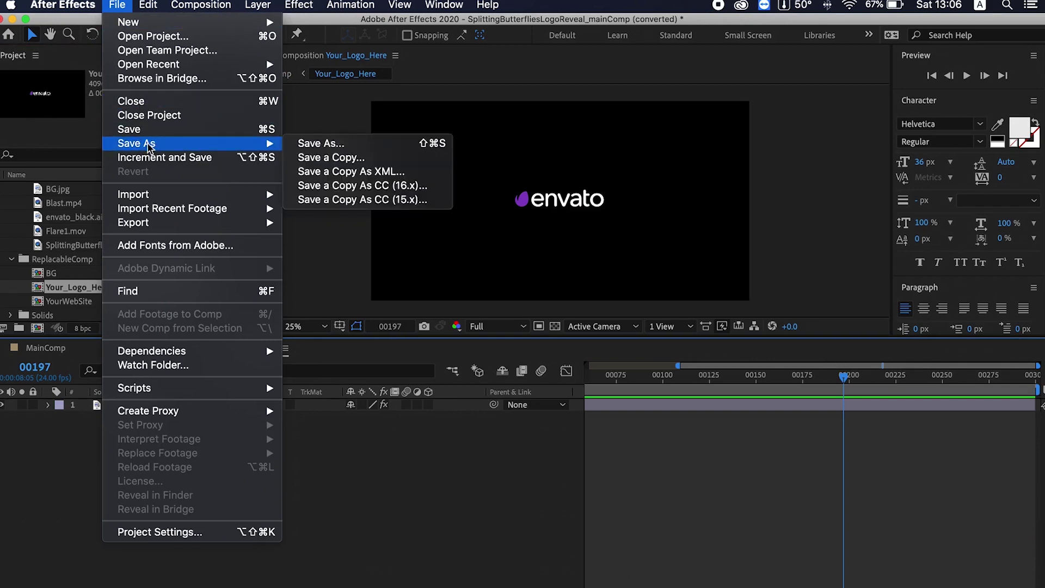
pyautogui.moveTo(149, 195)
pyautogui.click(321, 194)
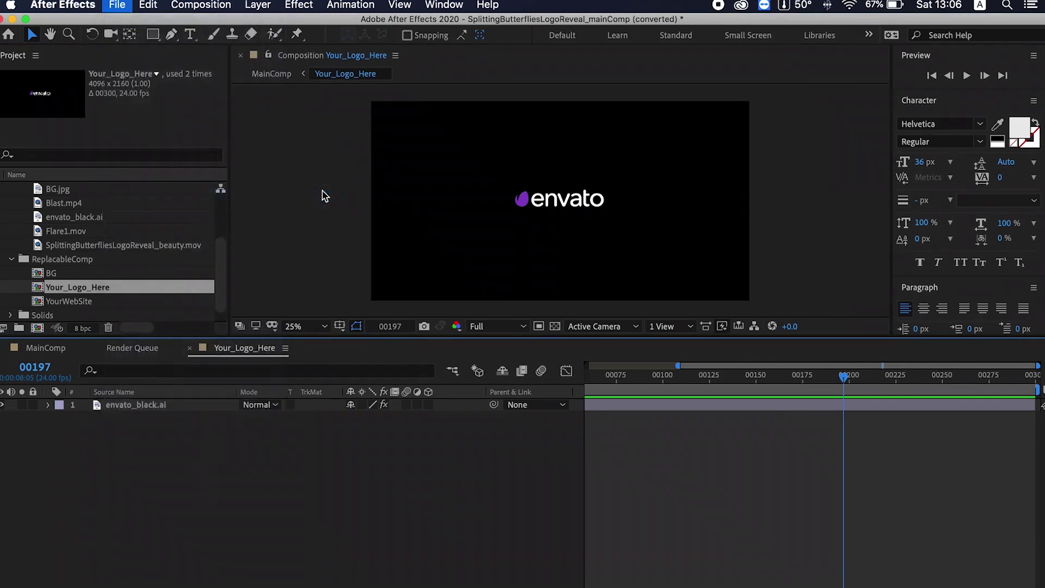
# Browse the Downloads, Desktop and Documents folders in the import dialog for the logo file
pyautogui.click(282, 198)
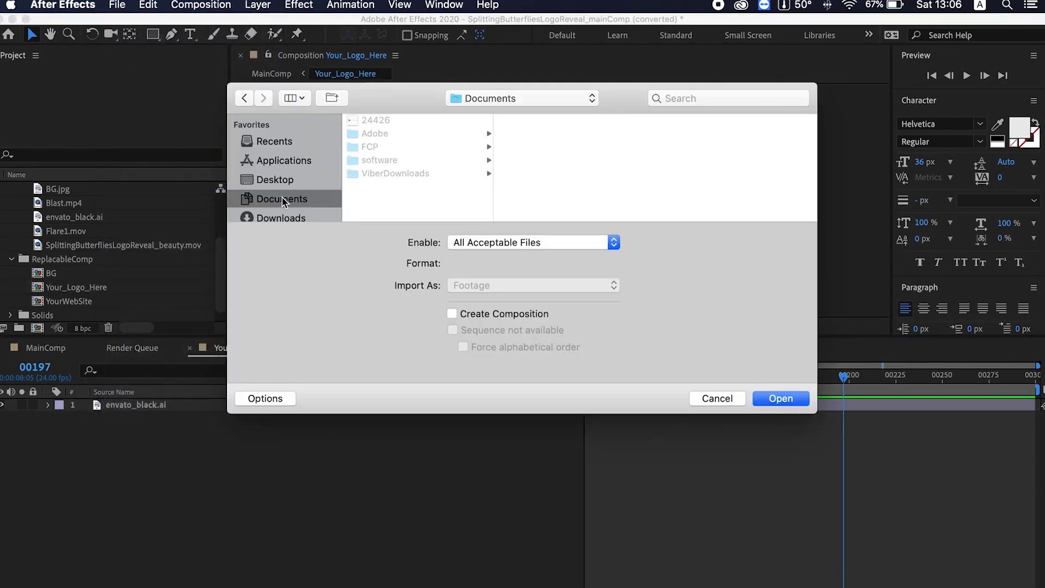
pyautogui.click(280, 219)
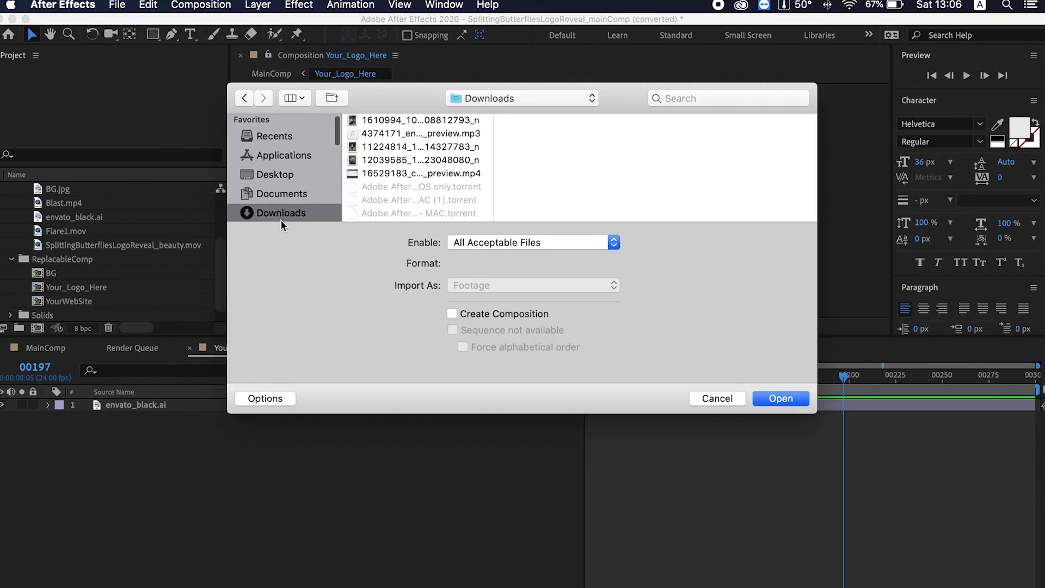
pyautogui.scroll(-10, 393, 163)
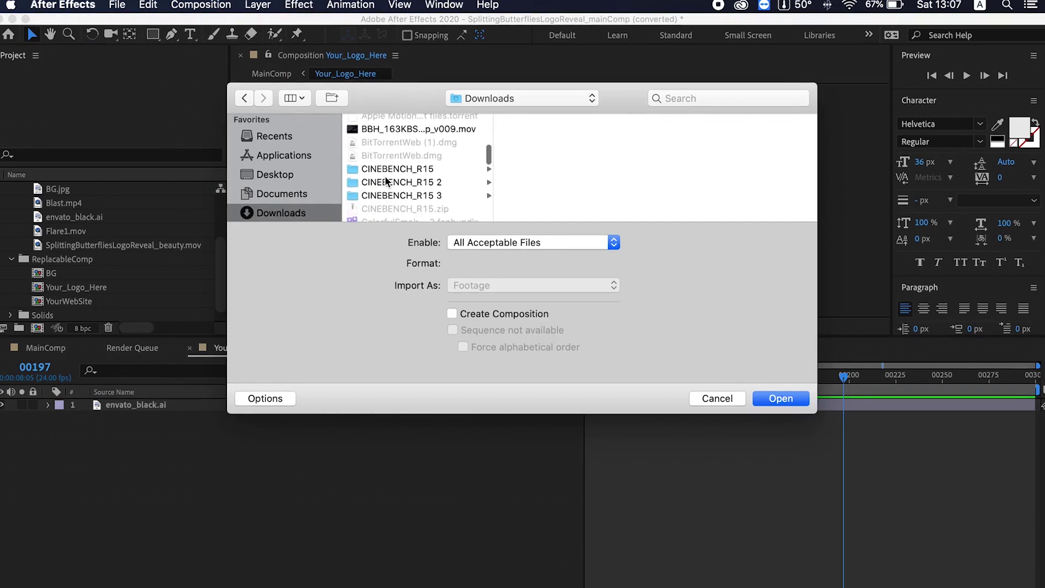
pyautogui.scroll(-10, 385, 181)
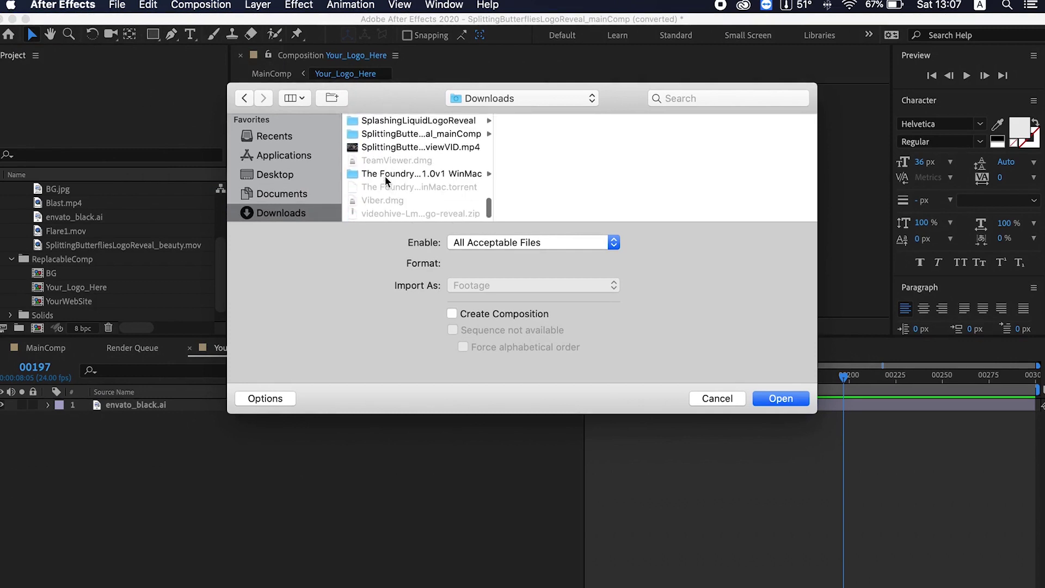
pyautogui.scroll(10, 386, 182)
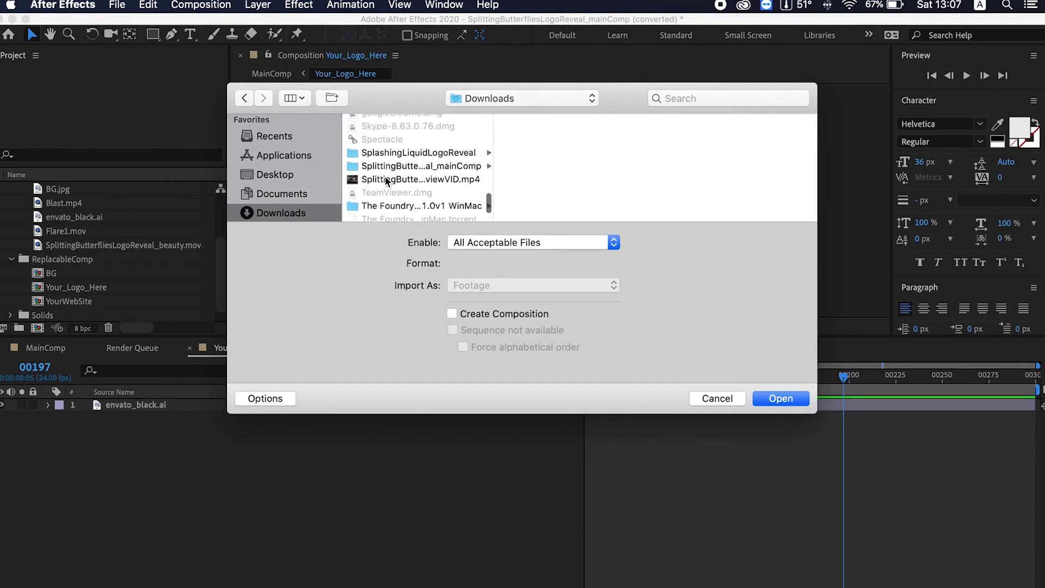
pyautogui.scroll(3, 384, 175)
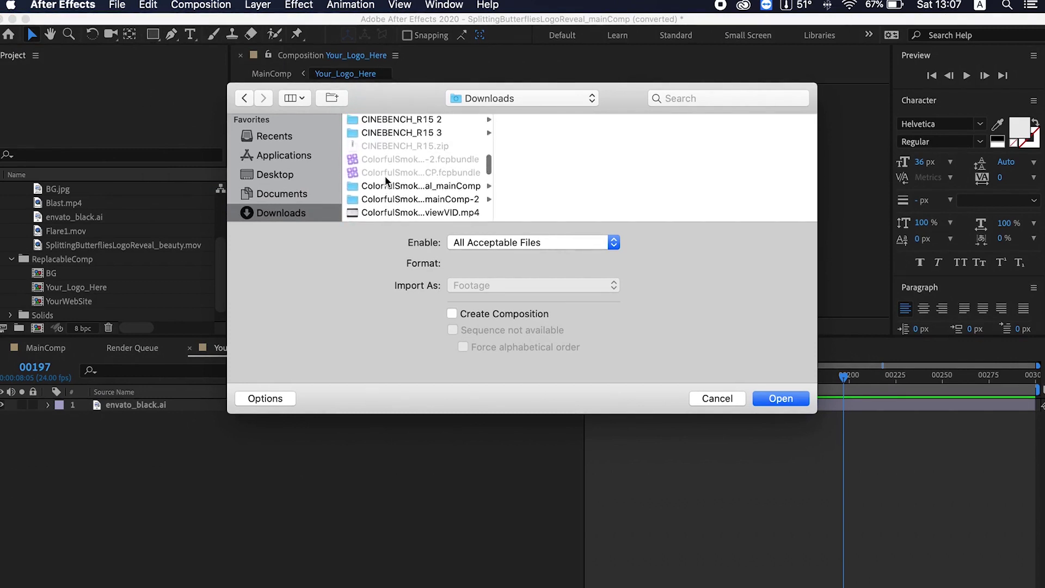
pyautogui.scroll(-5, 385, 175)
pyautogui.scroll(10, 384, 175)
pyautogui.scroll(8, 385, 176)
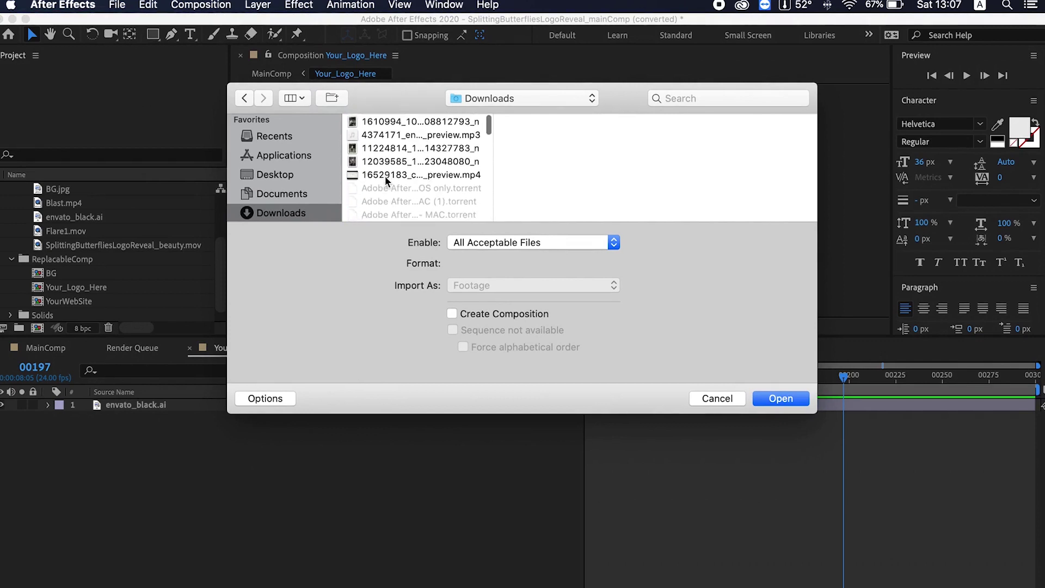
pyautogui.click(403, 133)
pyautogui.click(406, 121)
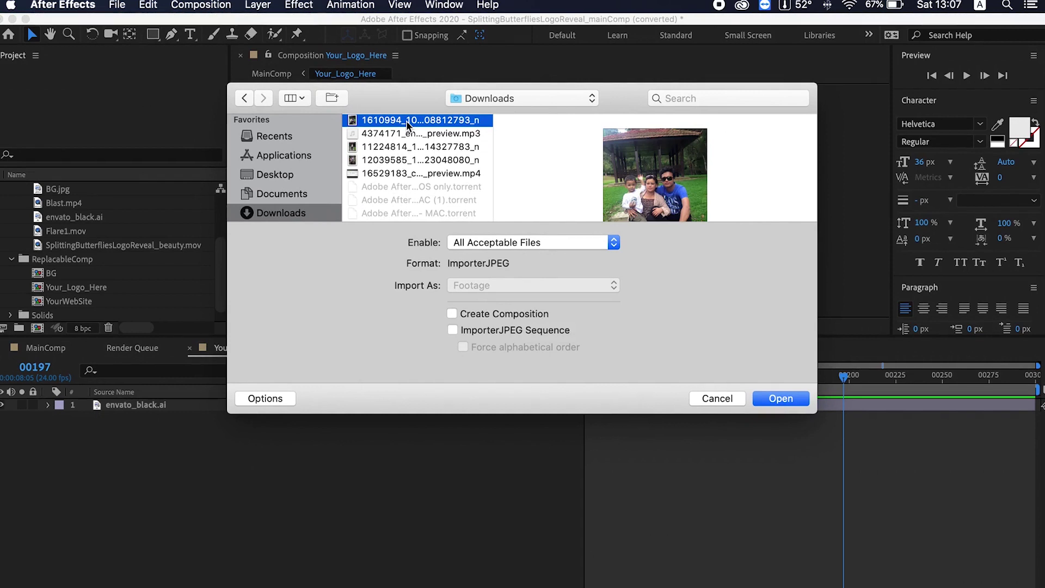
pyautogui.click(400, 148)
pyautogui.click(392, 164)
pyautogui.click(389, 175)
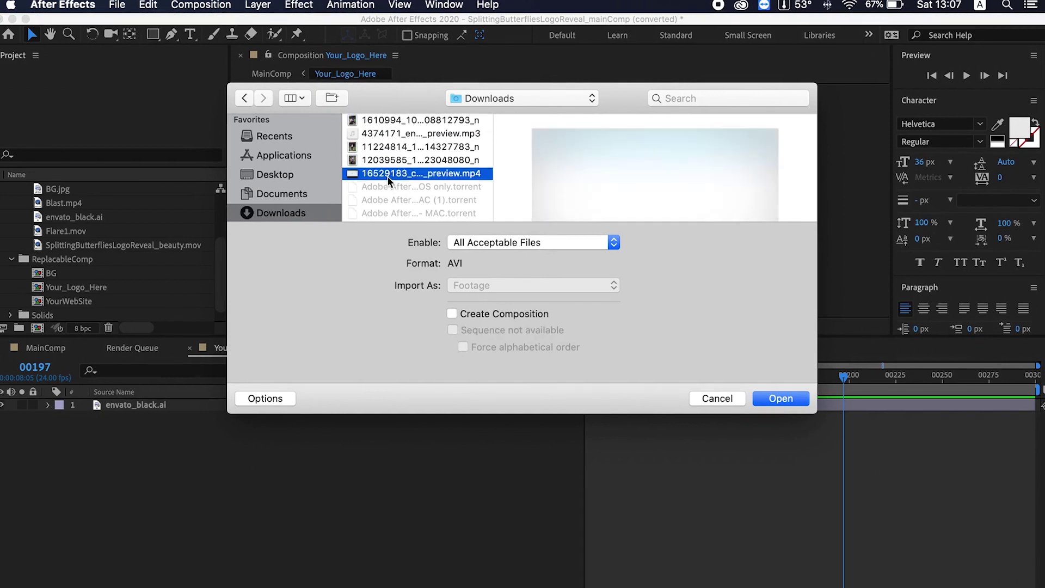
pyautogui.scroll(-5, 437, 206)
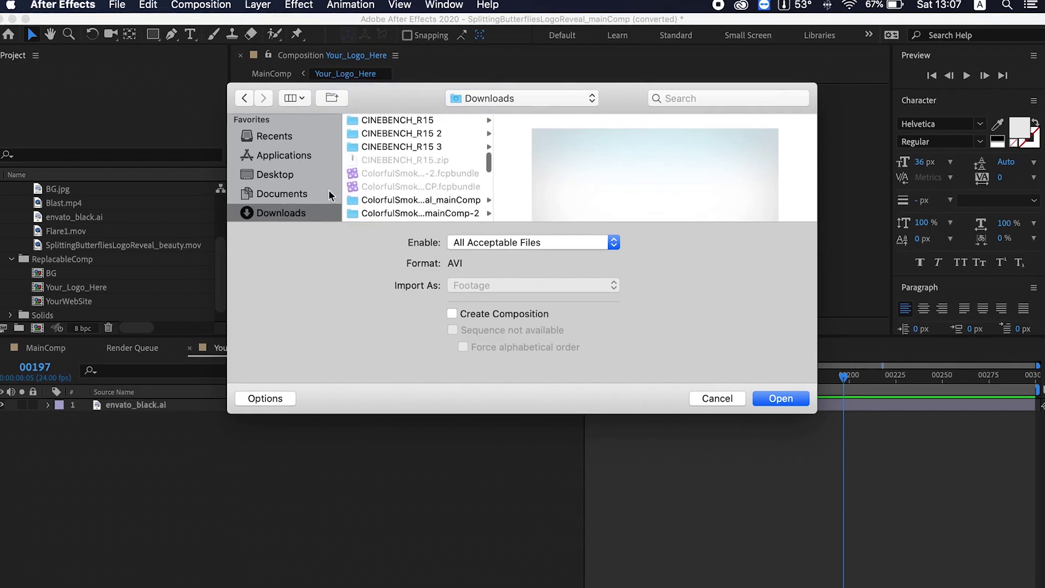
pyautogui.click(284, 174)
pyautogui.click(287, 195)
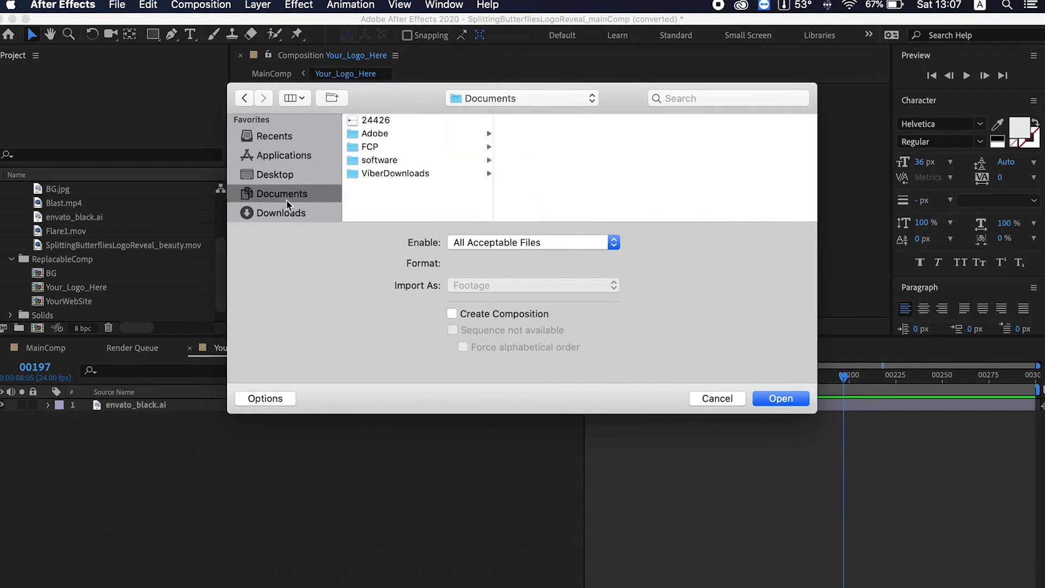
# Import 24426.png and add it as a layer in Your_Logo_Here
pyautogui.click(381, 133)
pyautogui.doubleClick(381, 121)
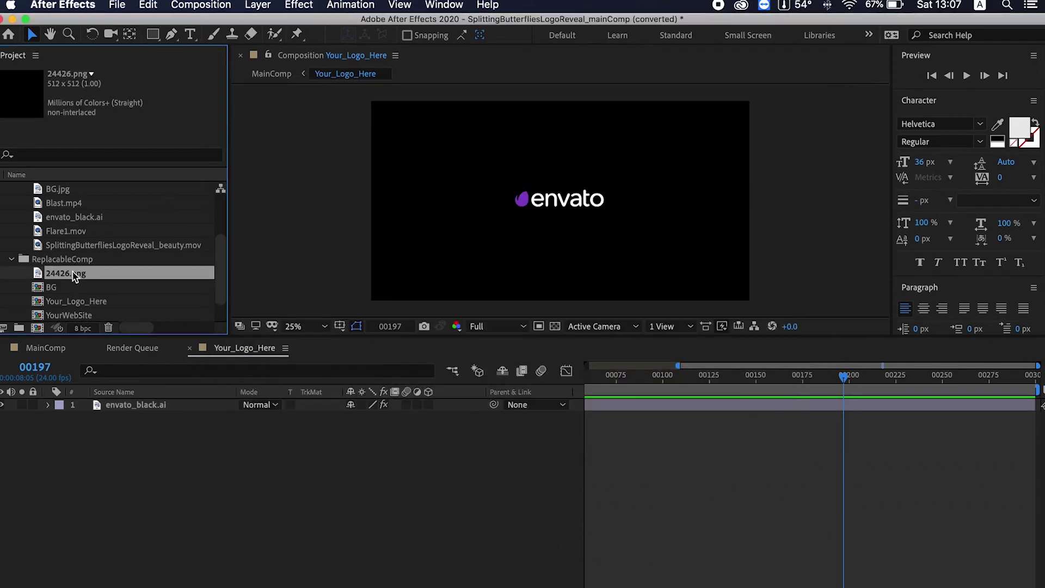
pyautogui.moveTo(75, 277); pyautogui.dragTo(107, 479)
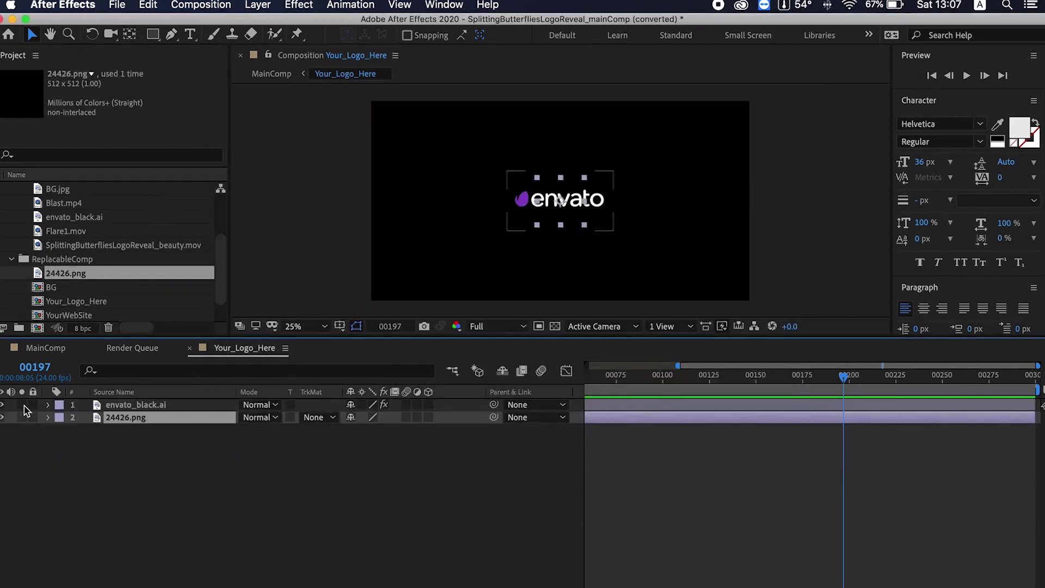
# Hide the envato_black.ai layer and scale the 24426.png layer to 200%
pyautogui.click(2, 405)
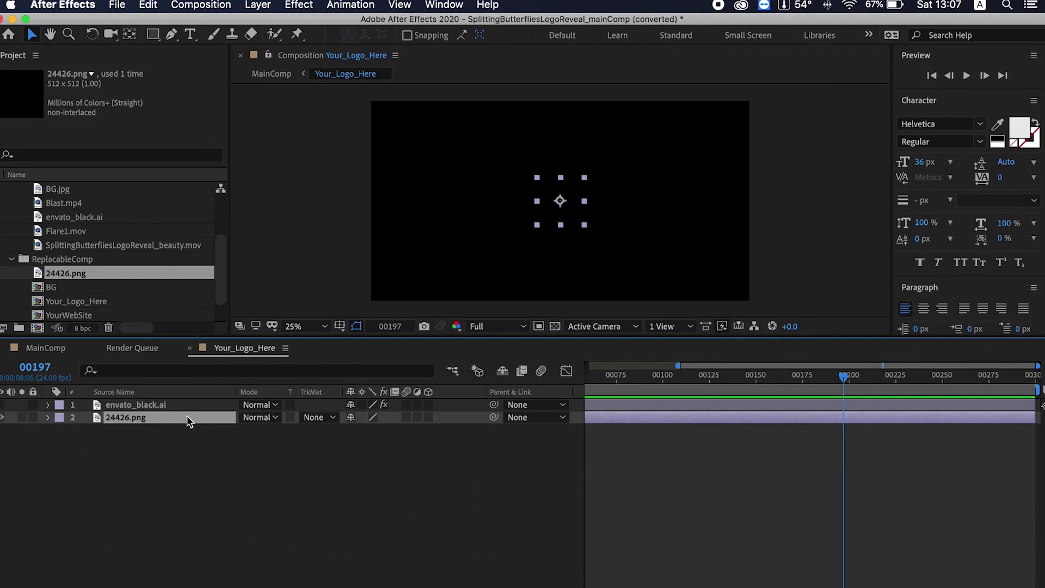
pyautogui.press('s')
pyautogui.click(387, 430)
pyautogui.moveTo(417, 439); pyautogui.dragTo(883, 279)
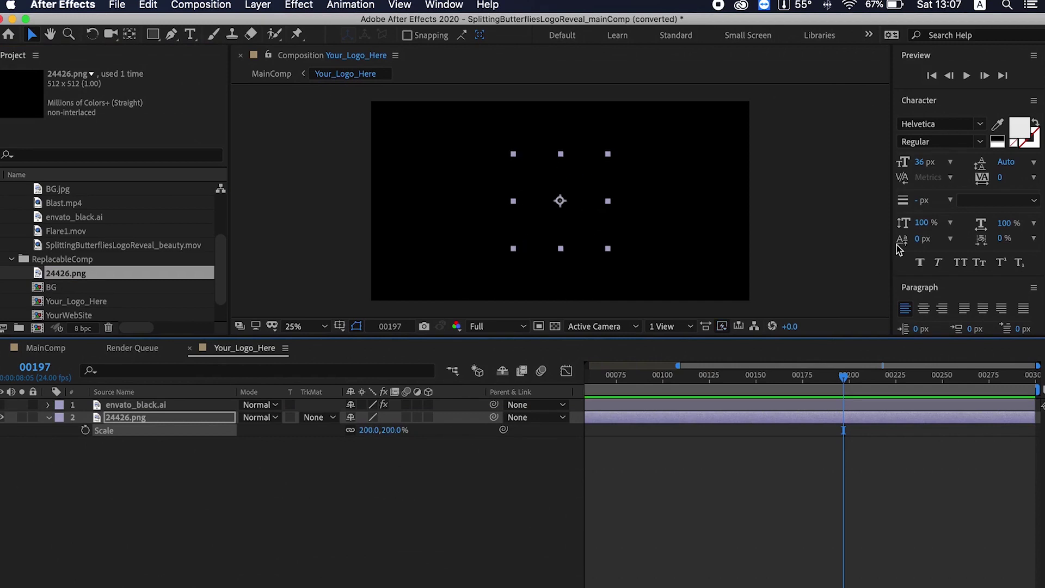
# Look through the Effect and Window menus and show 24426.png's effect controls
pyautogui.click(299, 4)
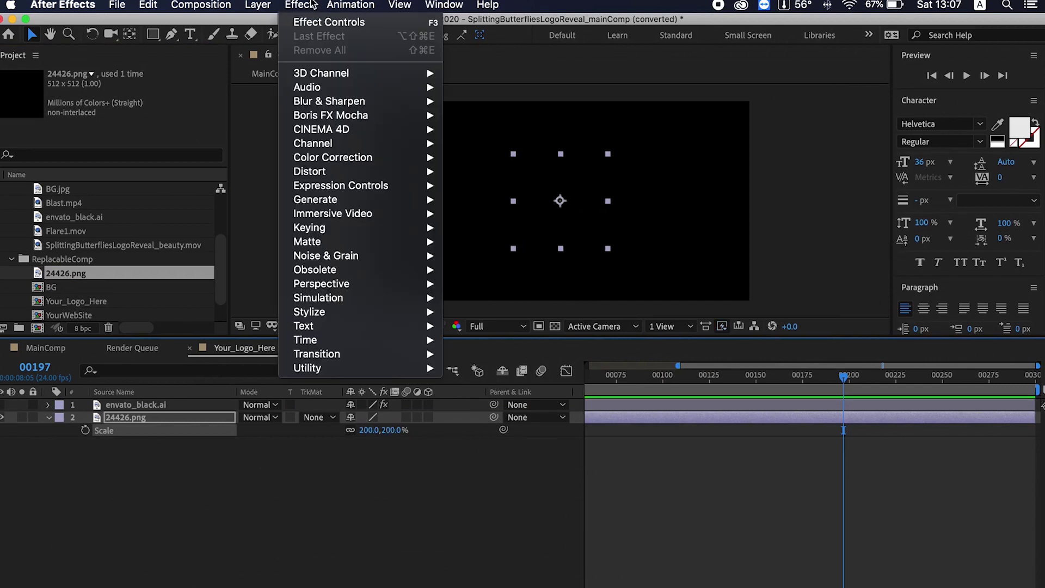
pyautogui.click(239, 511)
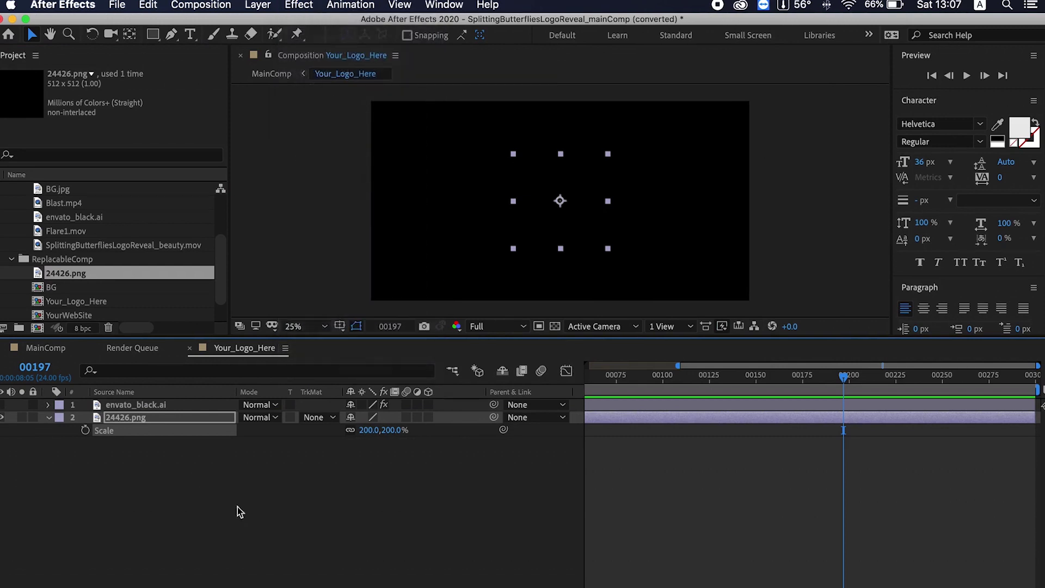
pyautogui.click(555, 326)
pyautogui.click(555, 326)
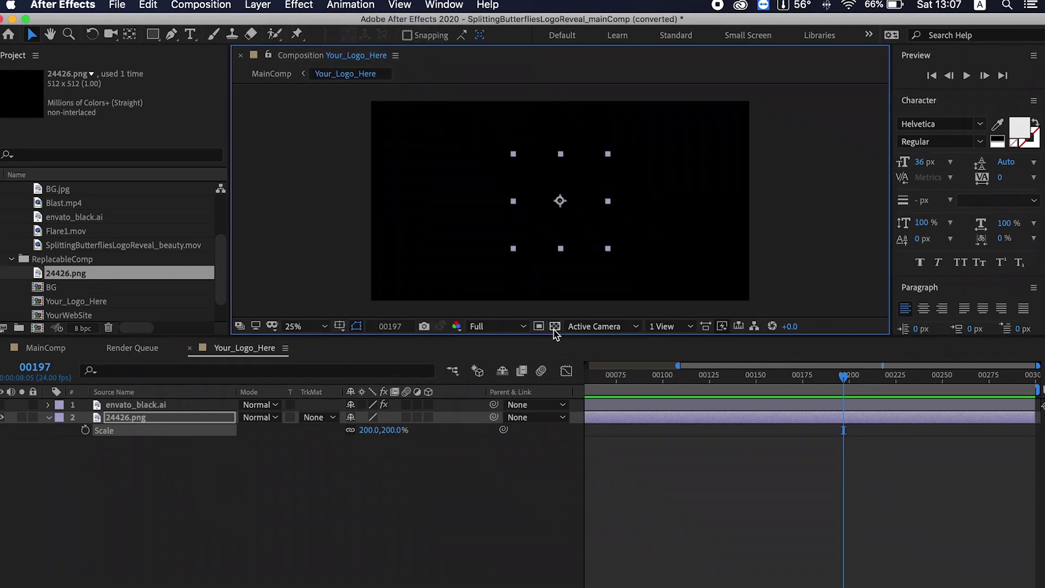
pyautogui.click(299, 4)
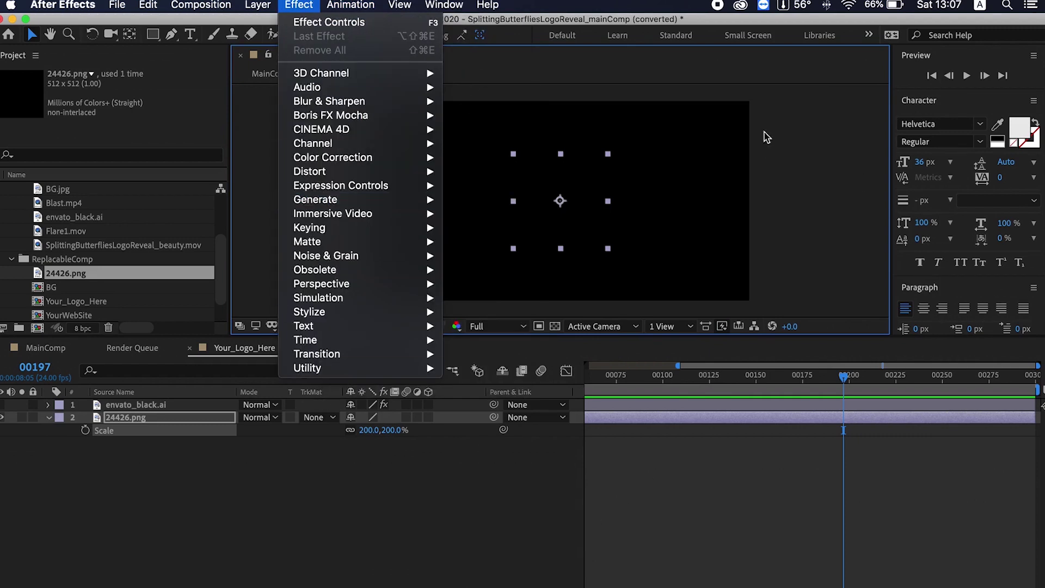
pyautogui.moveTo(444, 4)
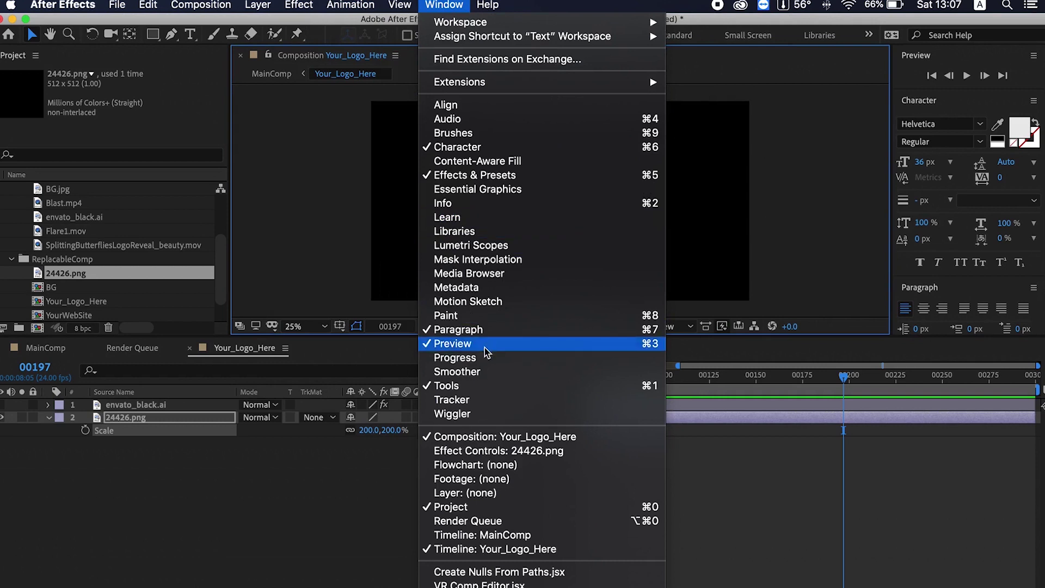
pyautogui.click(462, 451)
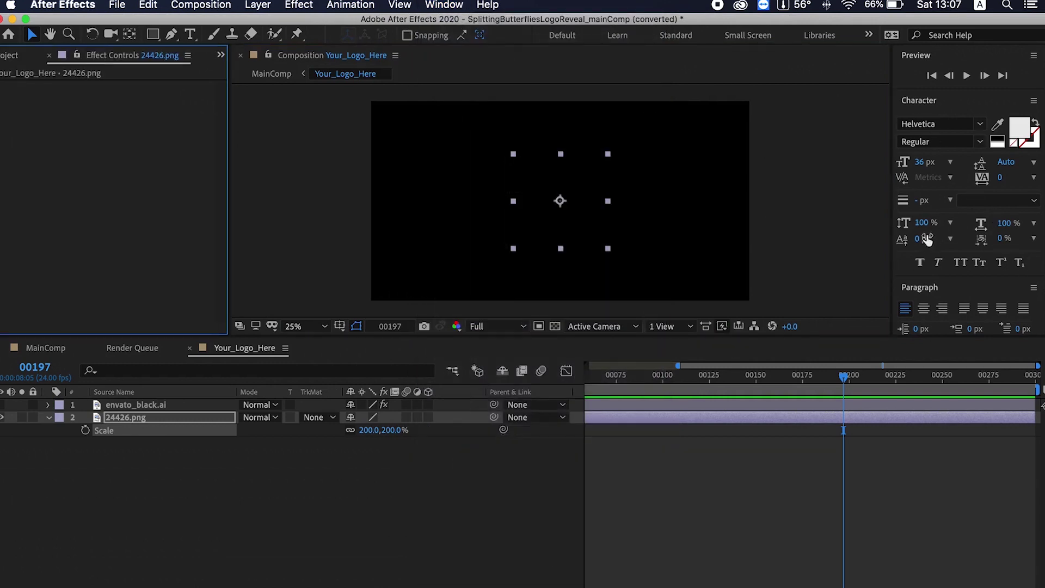
pyautogui.click(459, 5)
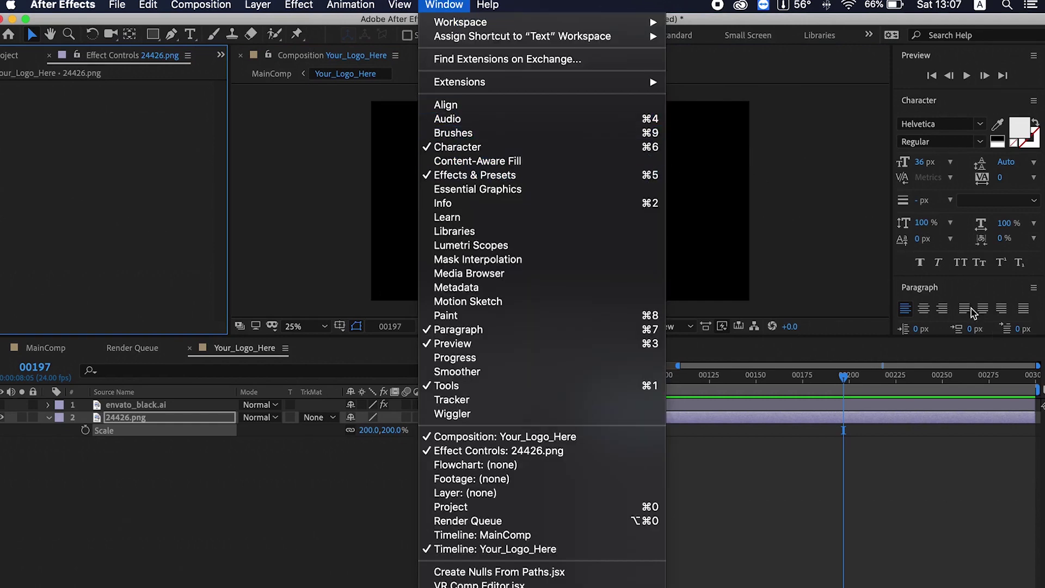
pyautogui.click(889, 261)
pyautogui.click(899, 277)
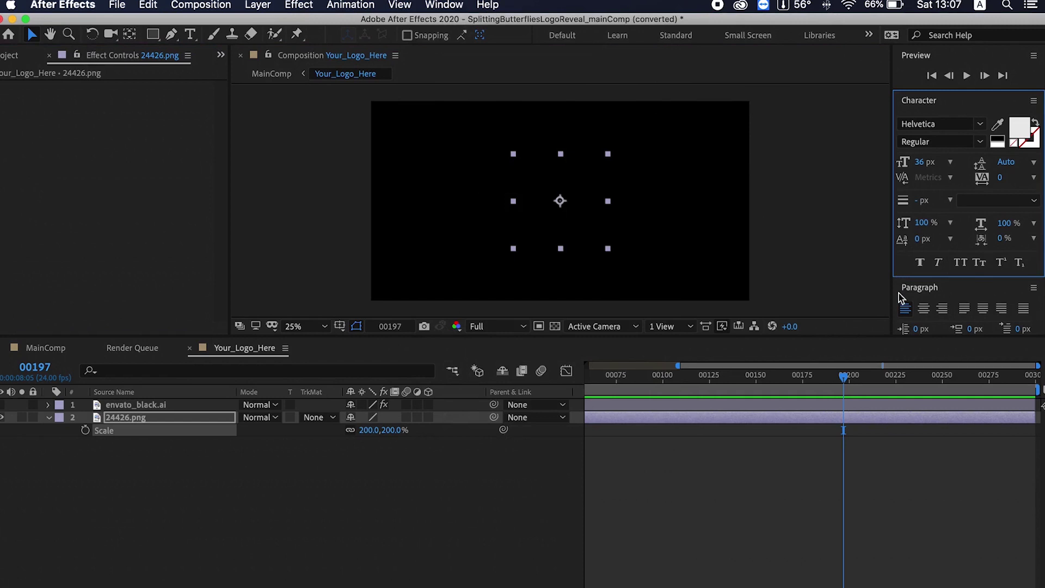
# Search 'inver' in Effects & Presets, apply Invert to 24426.png, and return to MainComp
pyautogui.press('super+5')
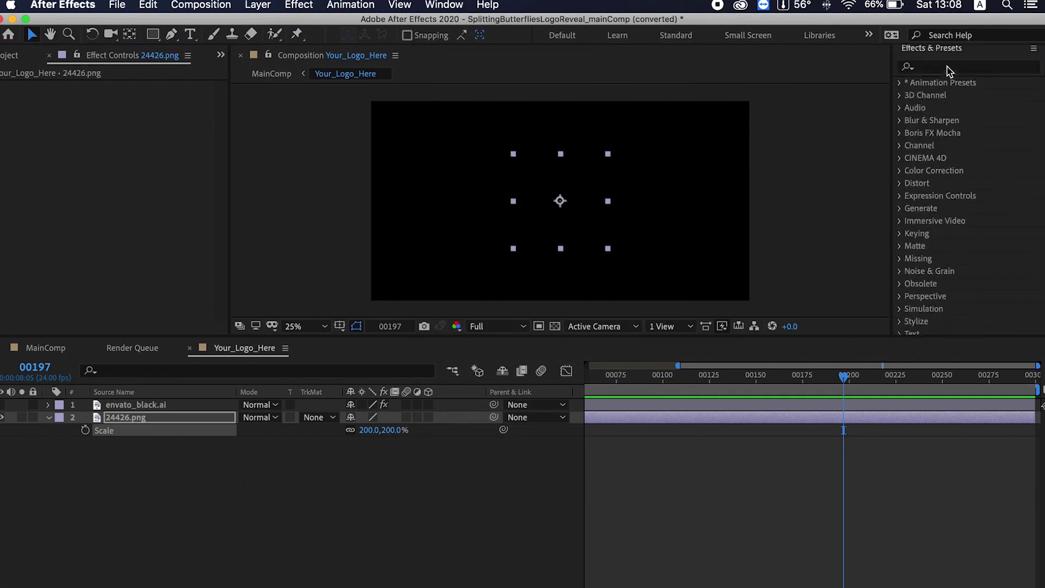
pyautogui.press('super+5')
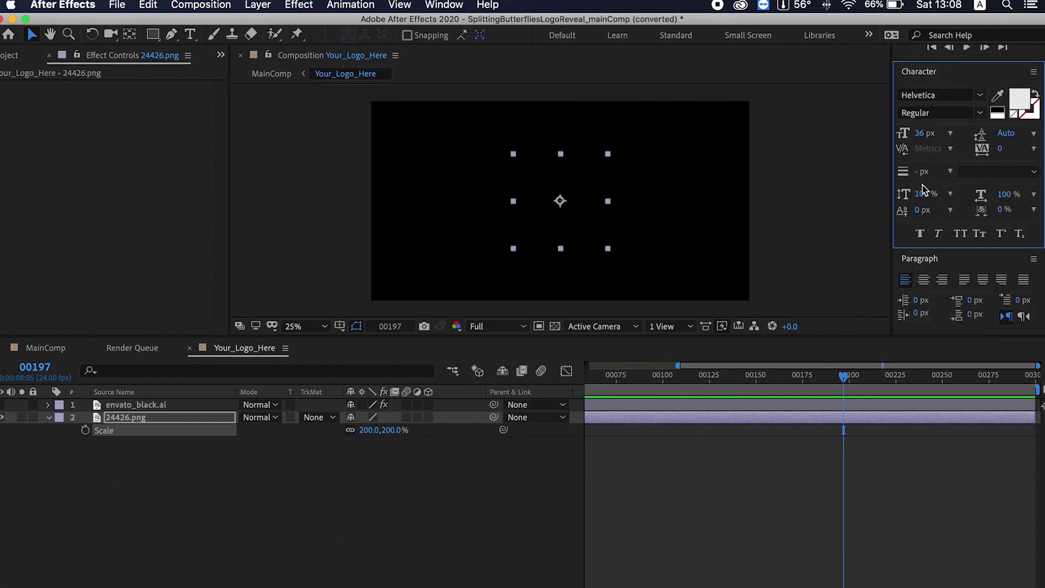
pyautogui.press('super+5')
pyautogui.click(932, 126)
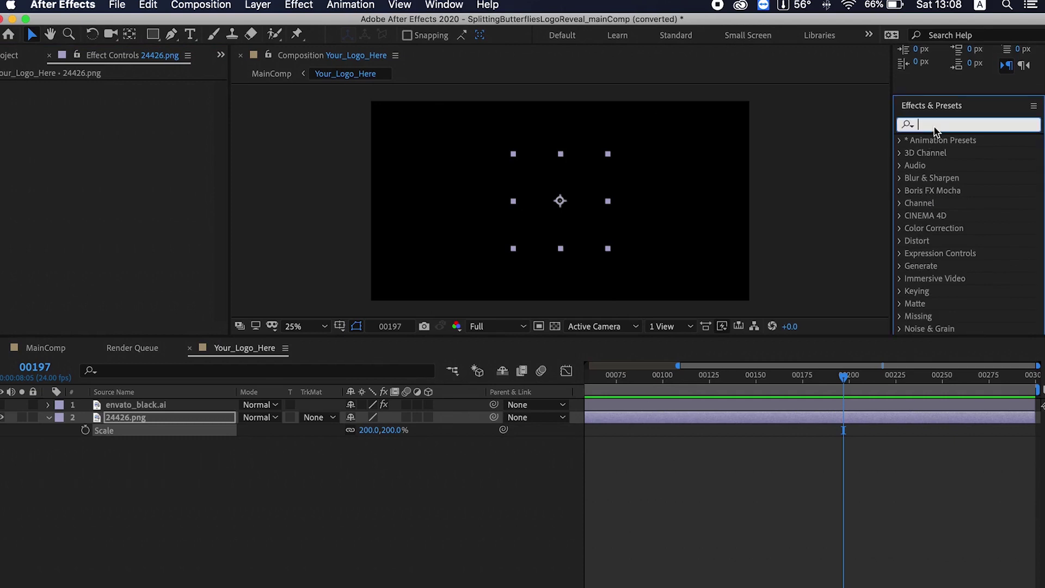
pyautogui.write('inver')
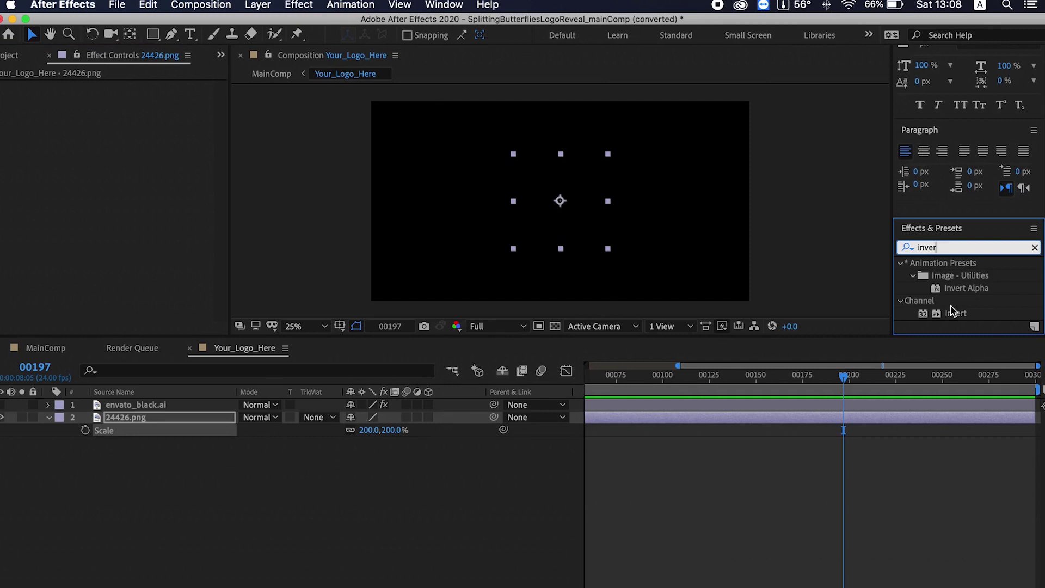
pyautogui.moveTo(954, 313); pyautogui.dragTo(893, 423)
pyautogui.click(50, 352)
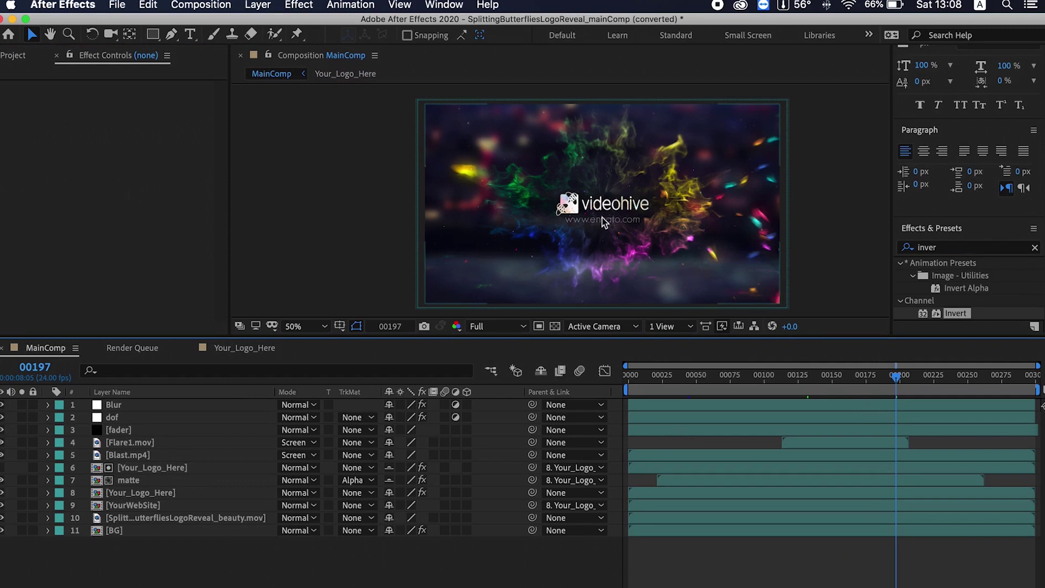
# Check the videohive logo at frames 00154 and 00176, then open and cancel Project Settings
pyautogui.click(839, 376)
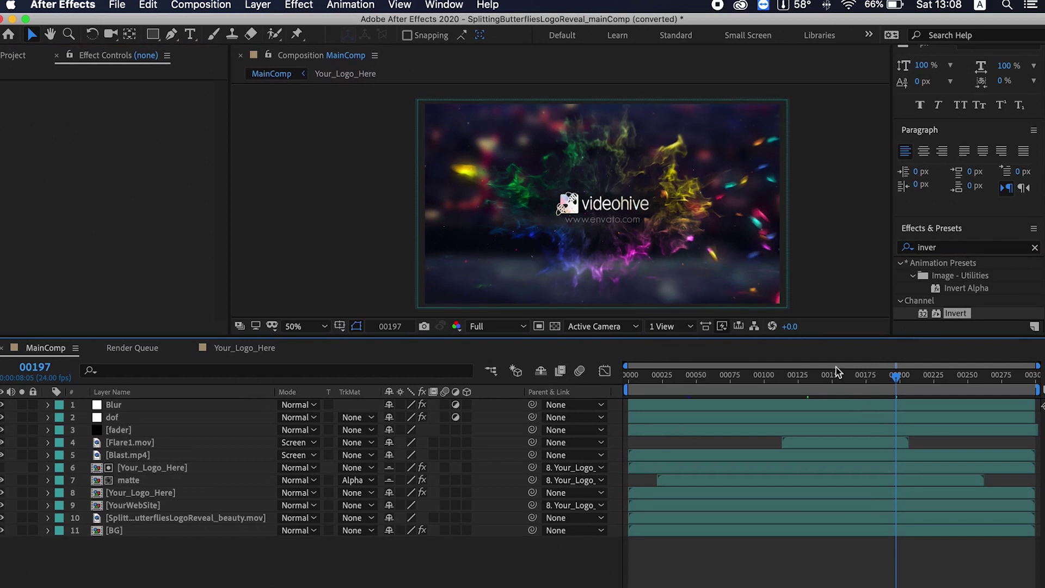
pyautogui.click(868, 376)
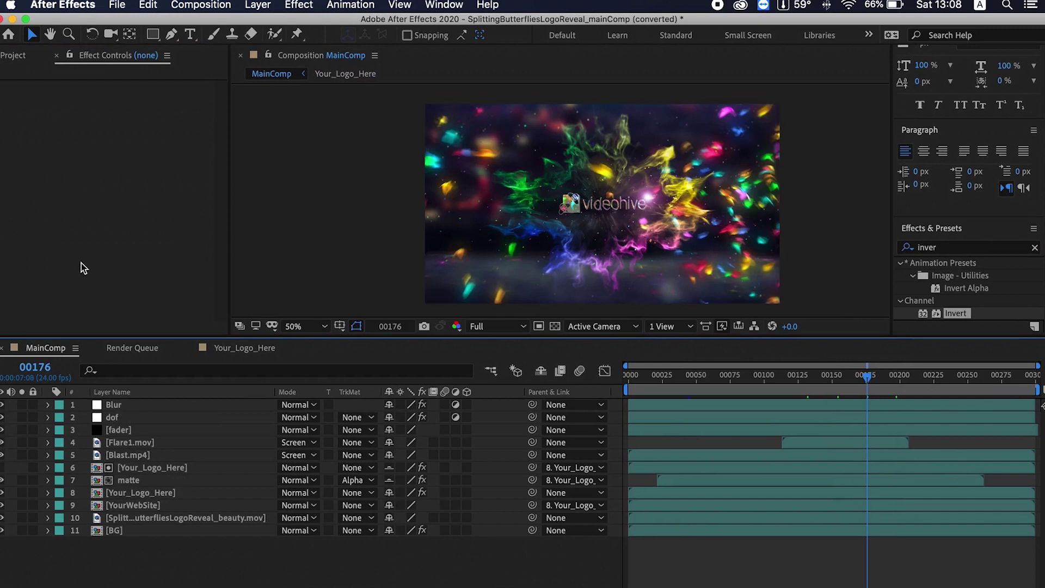
pyautogui.click(22, 55)
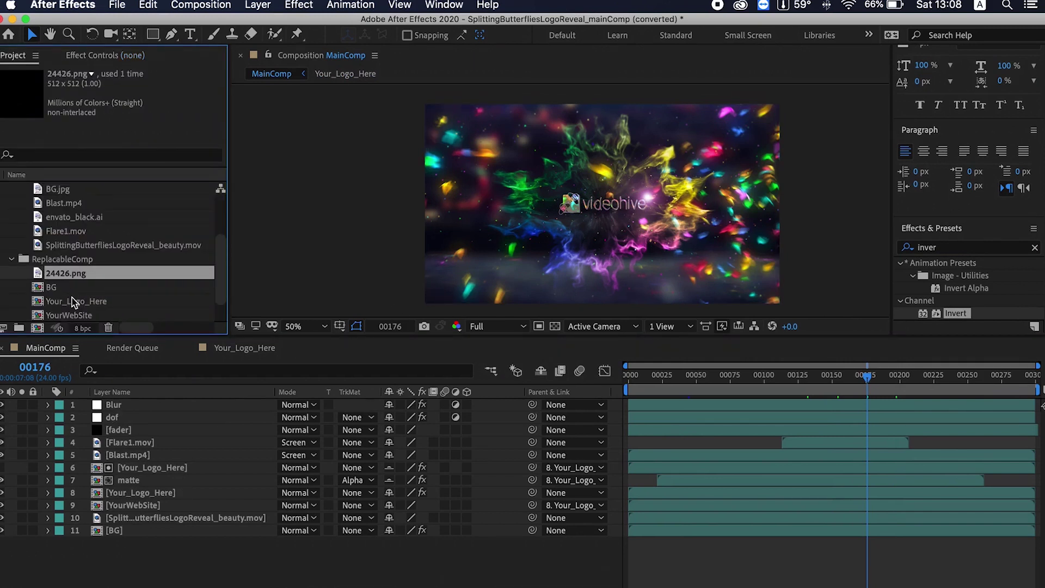
pyautogui.click(83, 328)
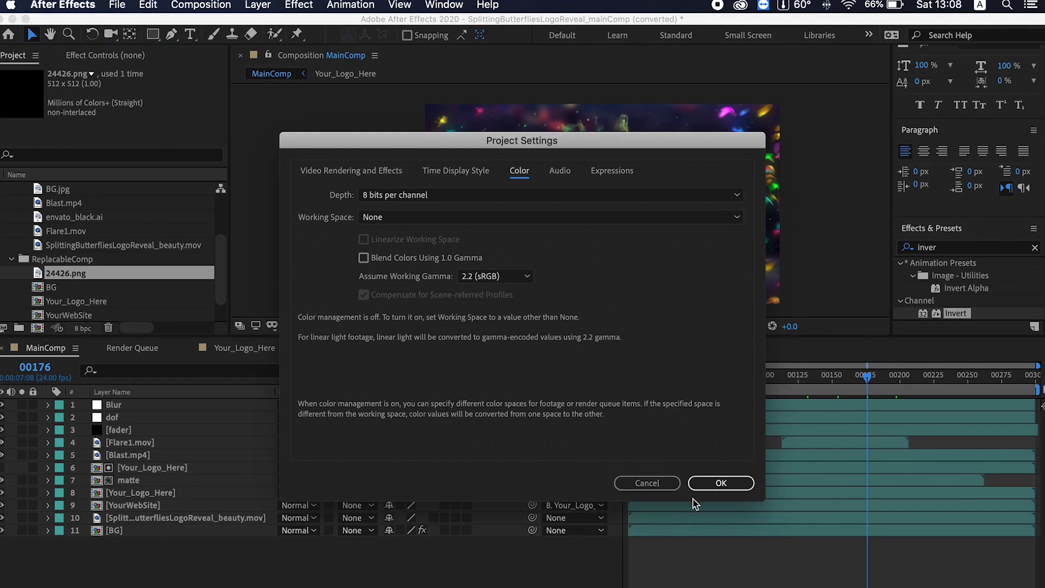
pyautogui.click(664, 486)
pyautogui.doubleClick(86, 315)
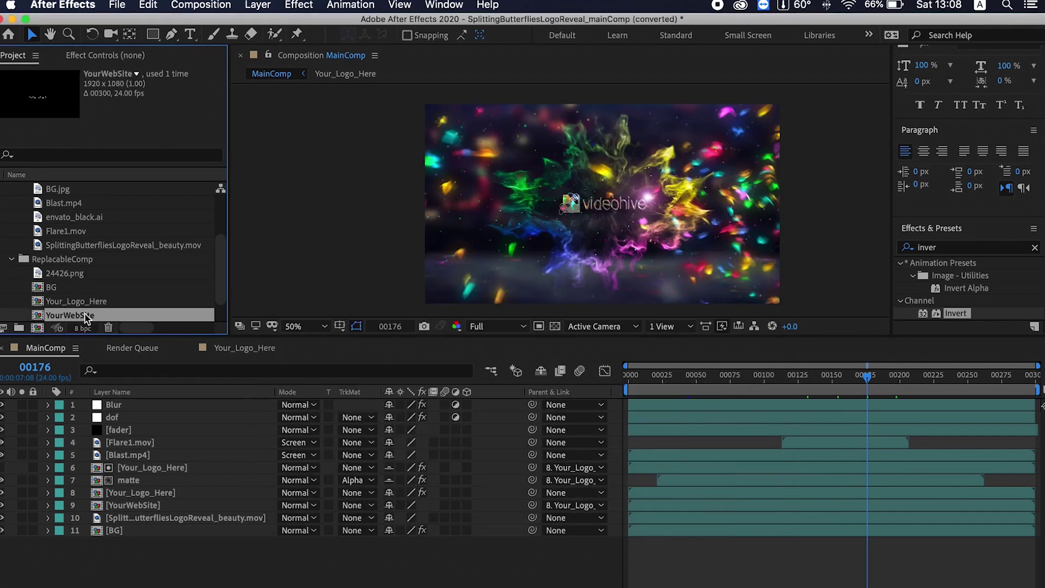
pyautogui.click(191, 34)
pyautogui.click(482, 259)
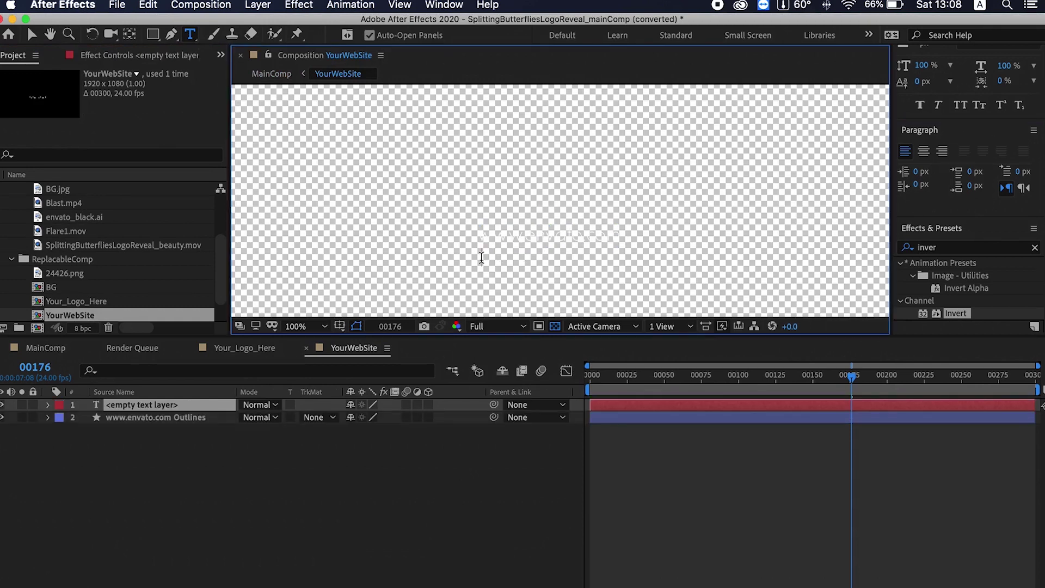
pyautogui.write('www.web.com')
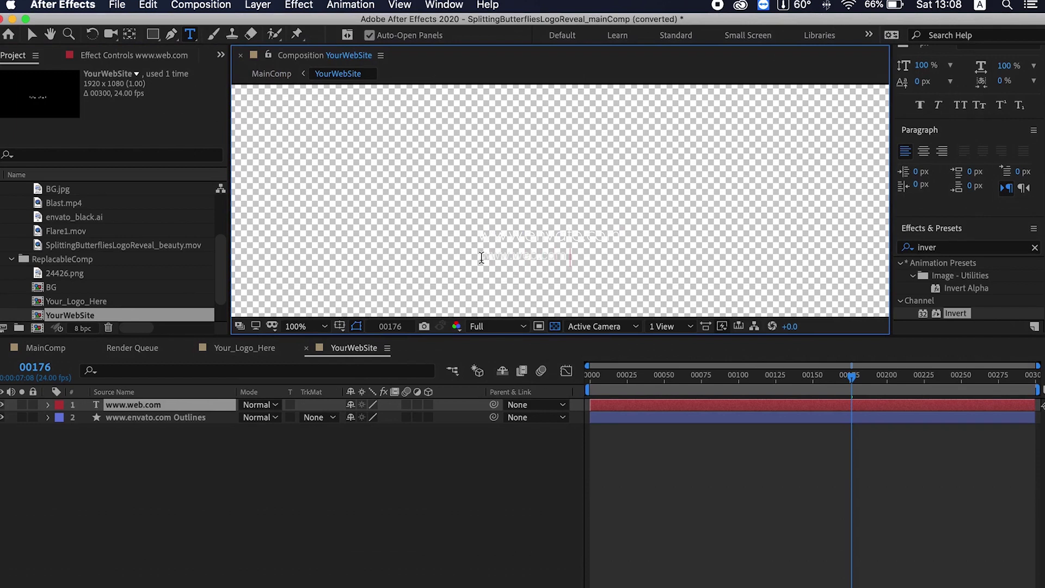
pyautogui.click(555, 327)
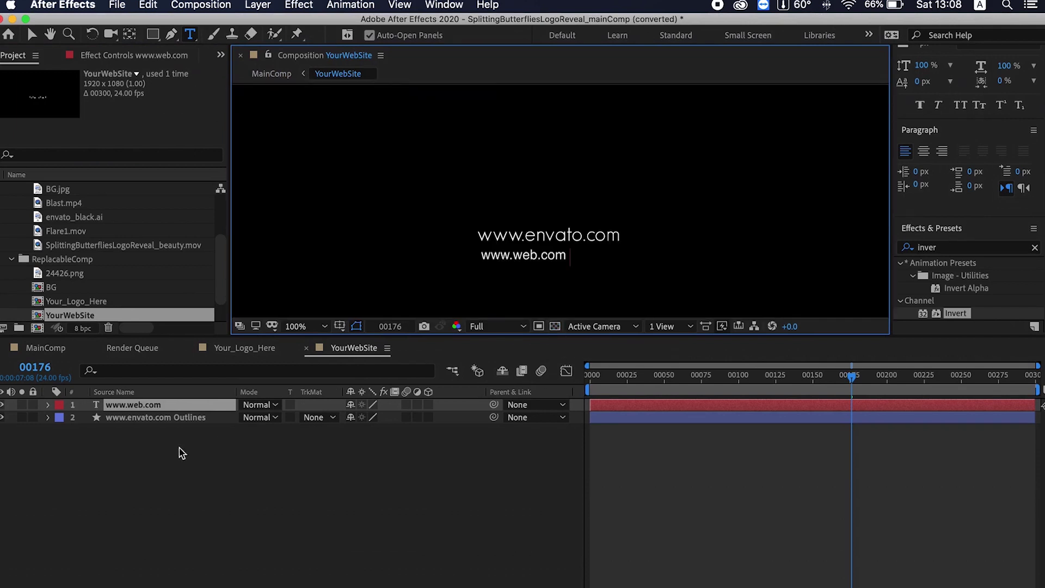
pyautogui.click(32, 35)
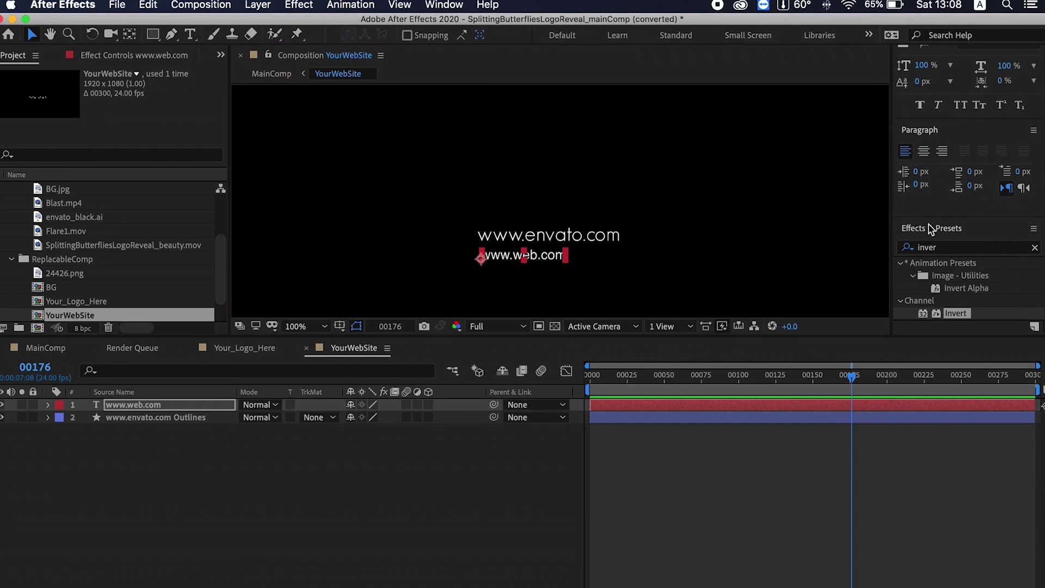
pyautogui.click(444, 5)
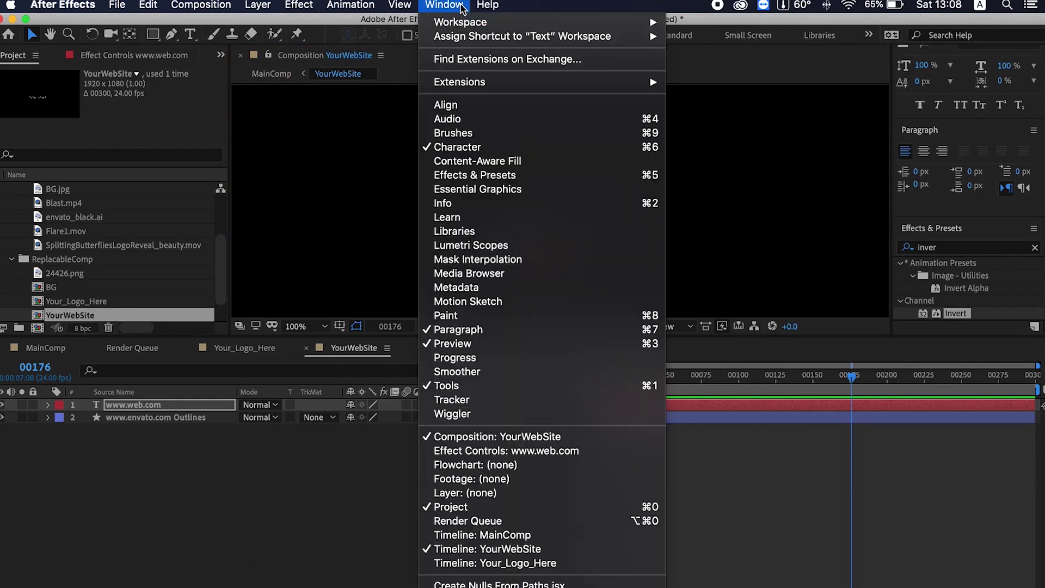
pyautogui.click(446, 105)
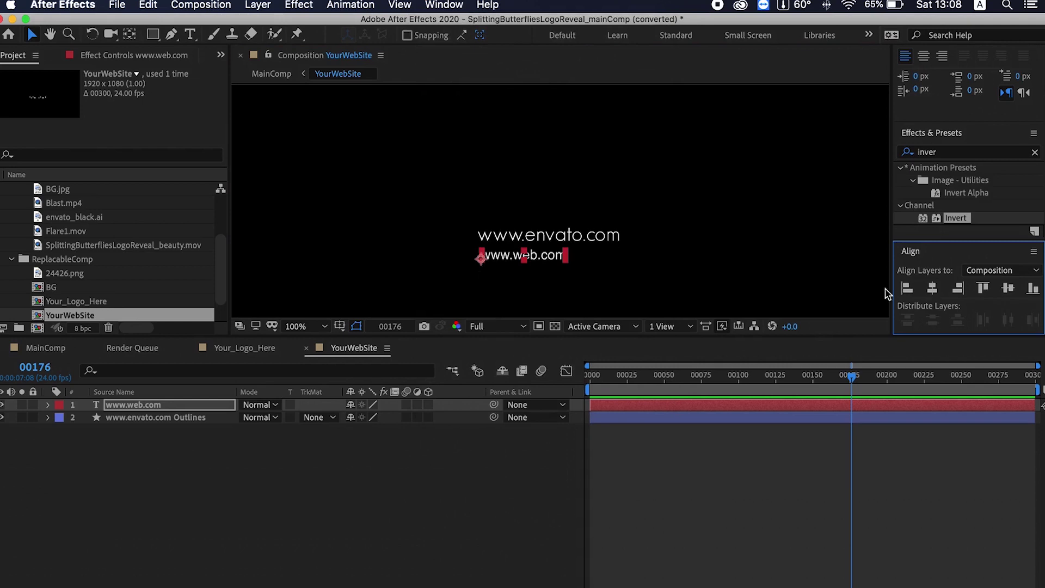
pyautogui.click(929, 287)
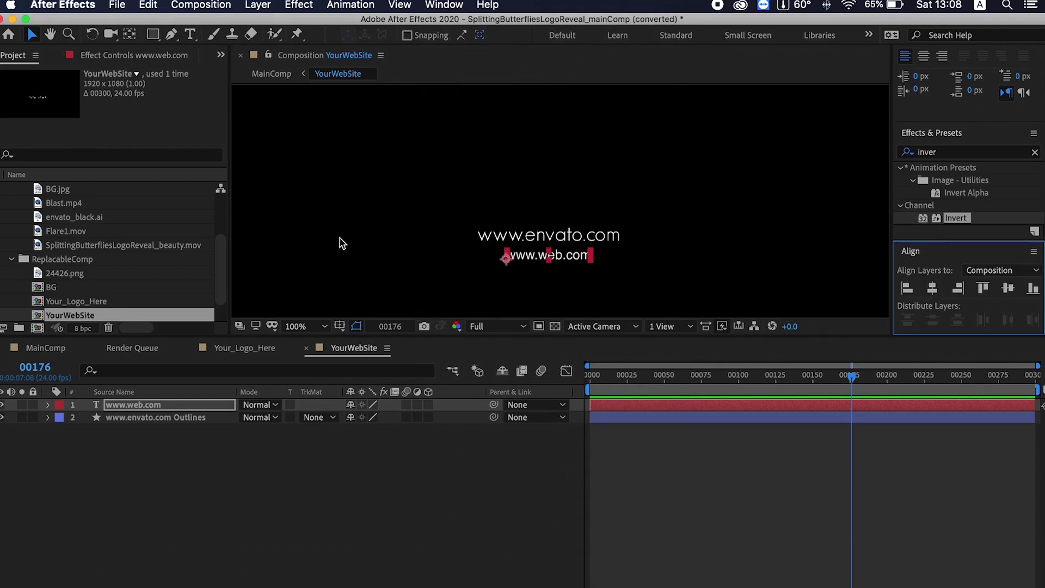
pyautogui.moveTo(554, 254)
pyautogui.mouseDown()
pyautogui.moveTo(537, 254)
pyautogui.moveTo(538, 245)
pyautogui.mouseUp()
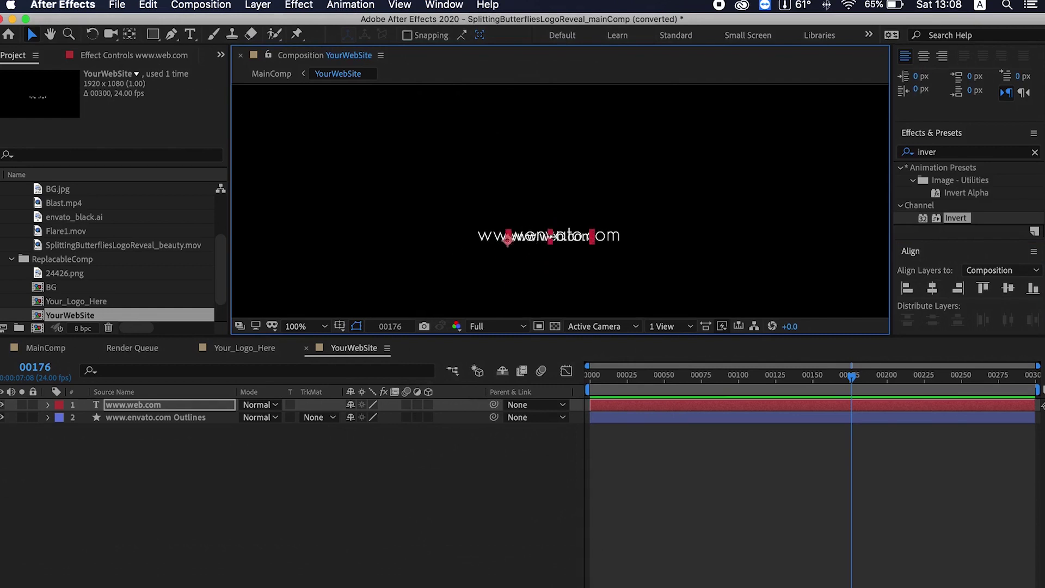
pyautogui.click(1, 417)
# Return to MainComp, preview a later frame, and open the BG composition
pyautogui.click(46, 348)
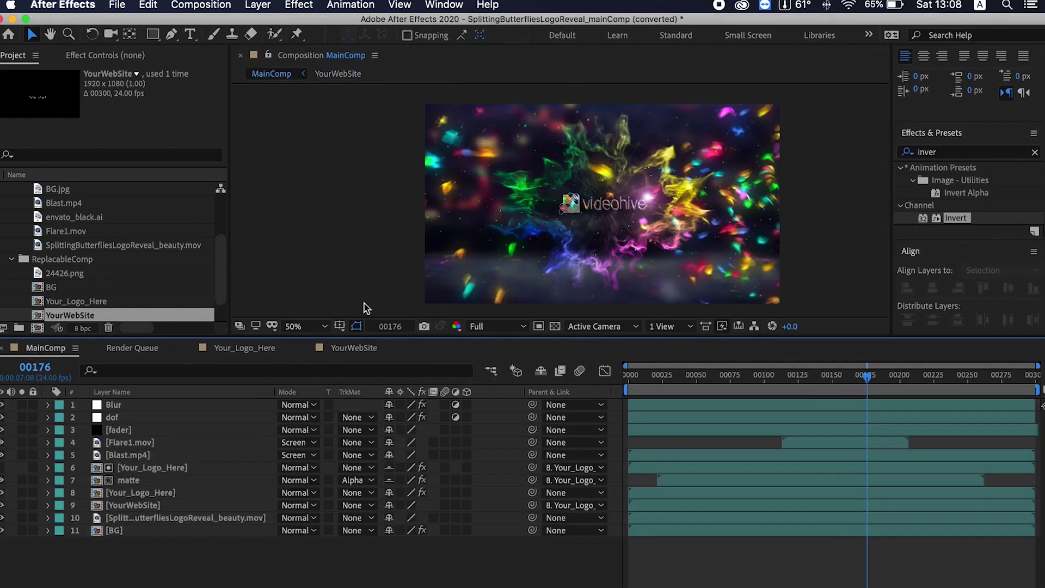
pyautogui.moveTo(867, 379); pyautogui.dragTo(842, 384)
pyautogui.doubleClick(77, 289)
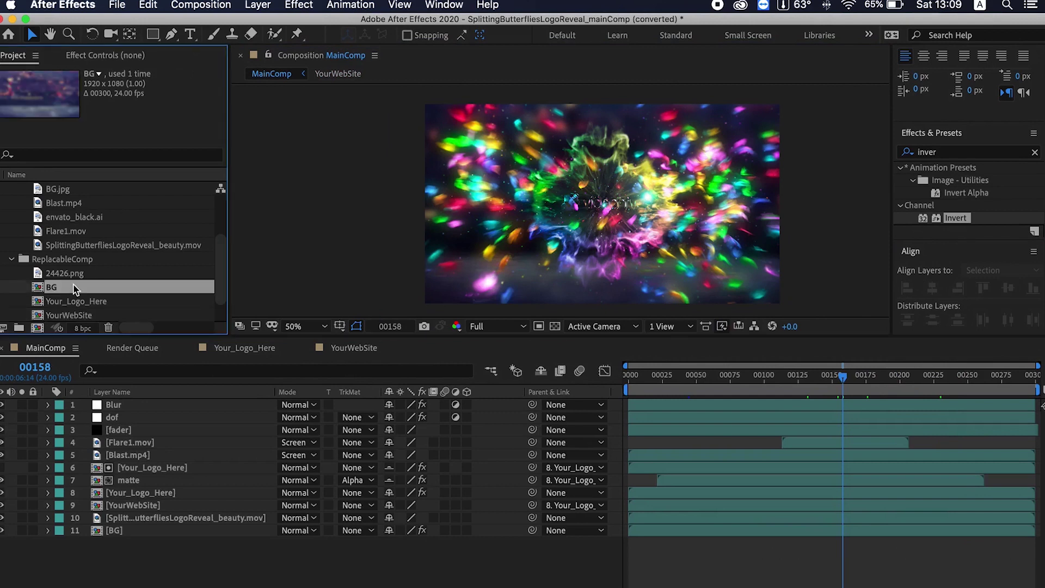
# Start importing a new background file via File > Import > File, then cancel it
pyautogui.click(117, 5)
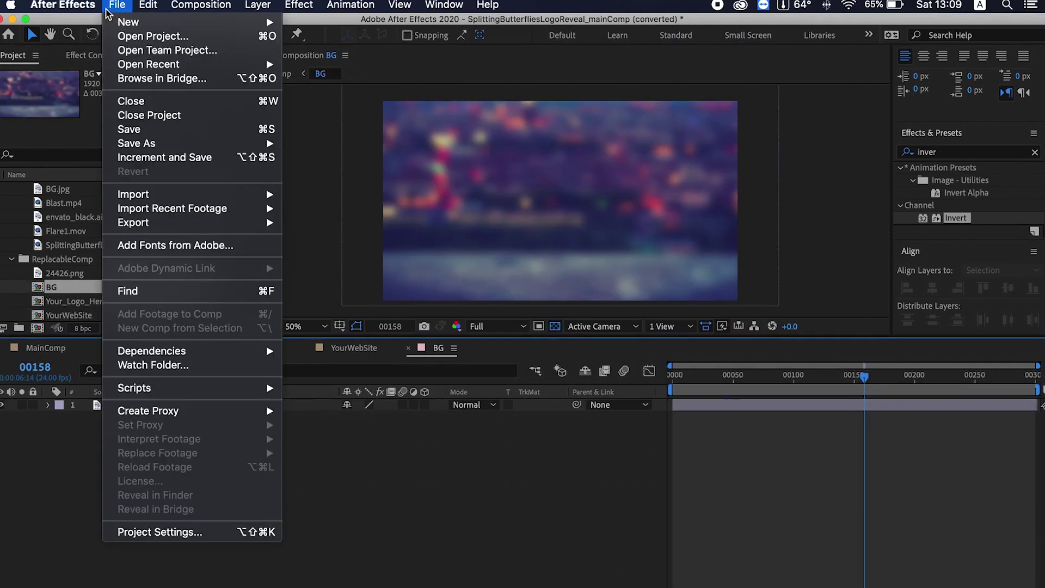
pyautogui.click(166, 209)
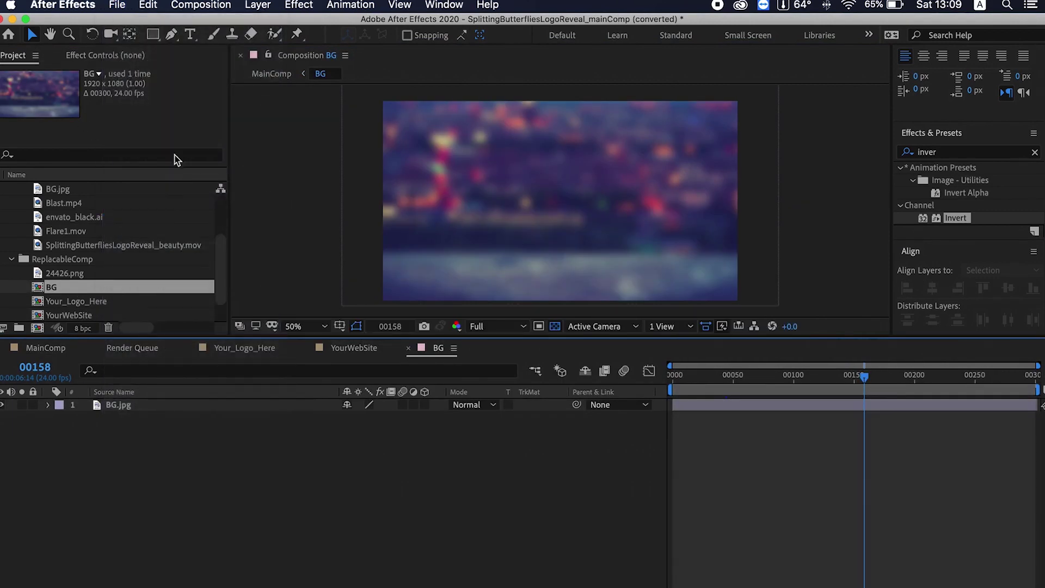
pyautogui.click(128, 6)
pyautogui.moveTo(161, 193)
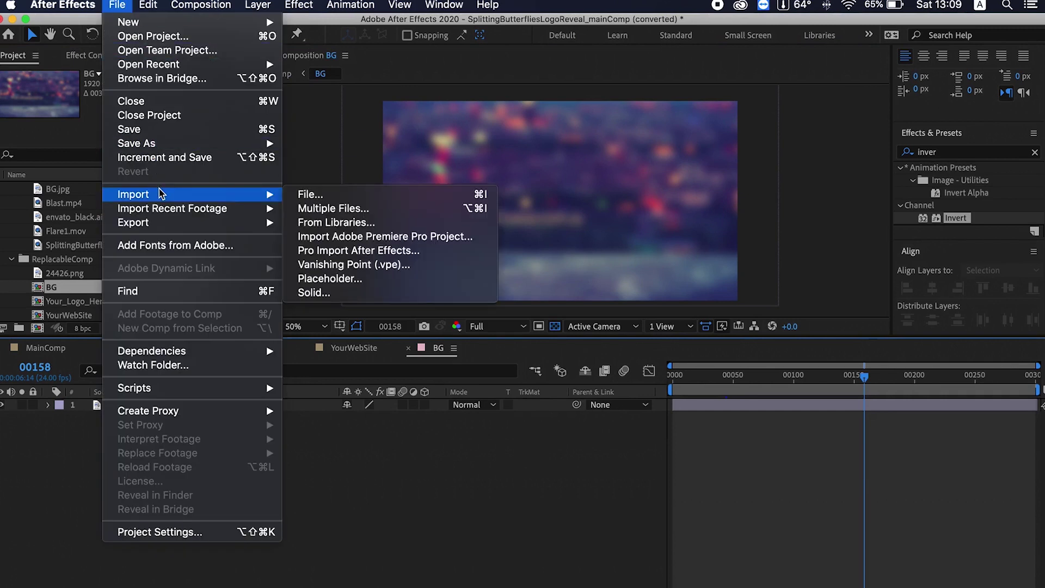
pyautogui.click(329, 194)
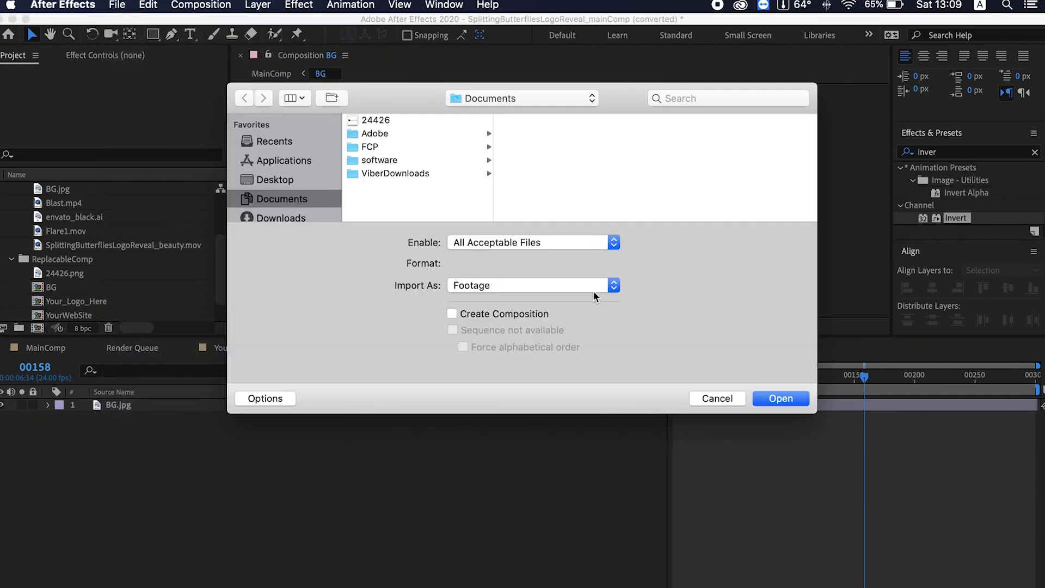
pyautogui.click(724, 405)
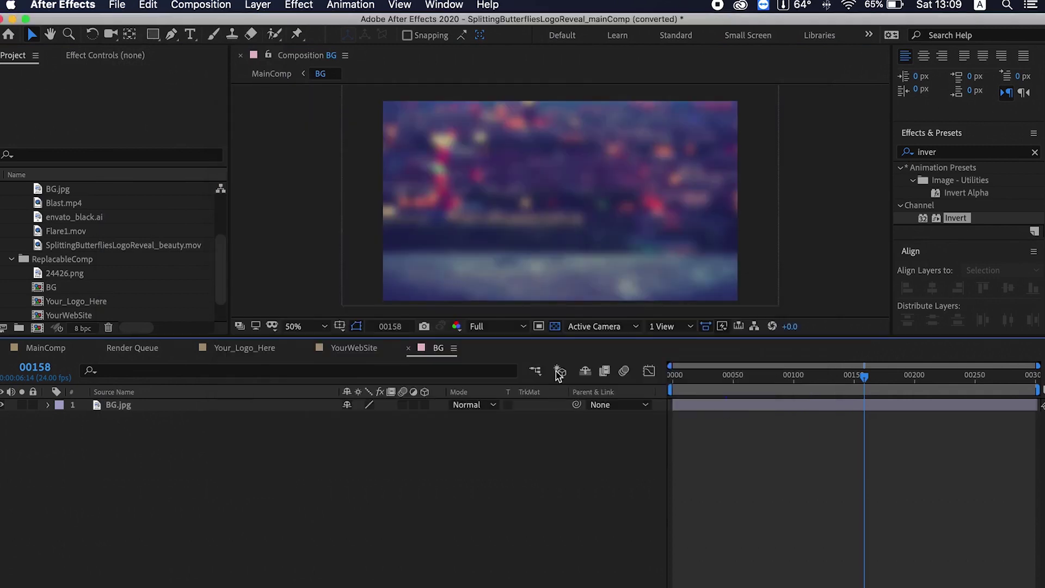
# Move MainComp to frame 00157 and select the SplittingButterfliesLogoReveal_beauty.mov layer to show its effects
pyautogui.click(35, 343)
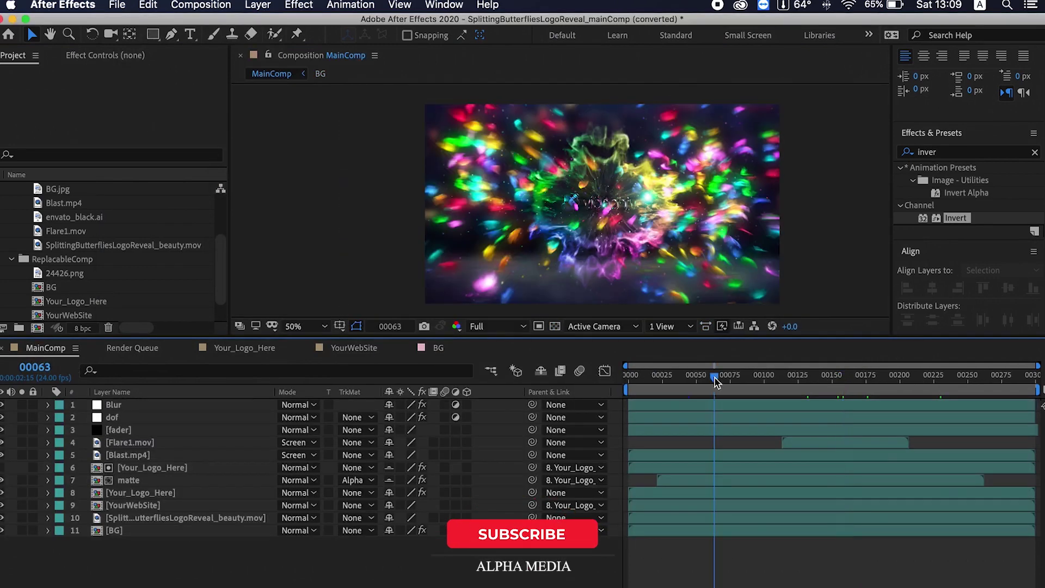
pyautogui.moveTo(715, 381); pyautogui.dragTo(761, 381)
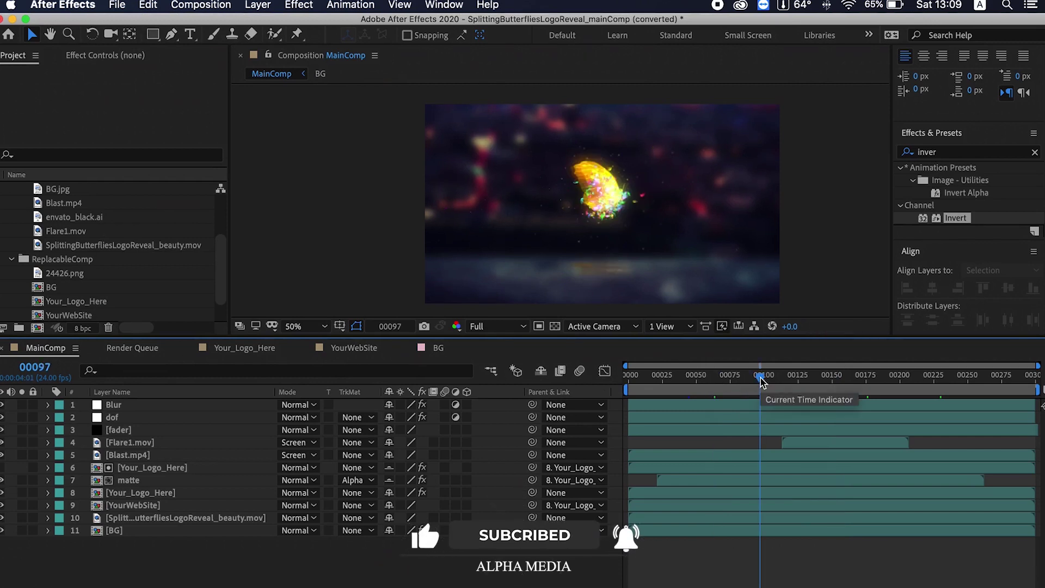
pyautogui.click(117, 529)
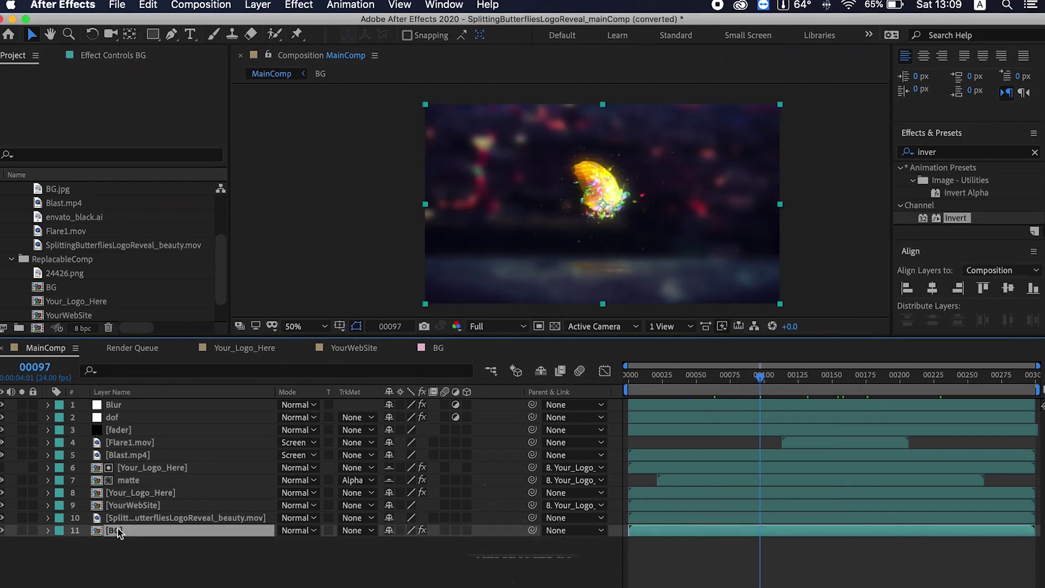
pyautogui.click(158, 519)
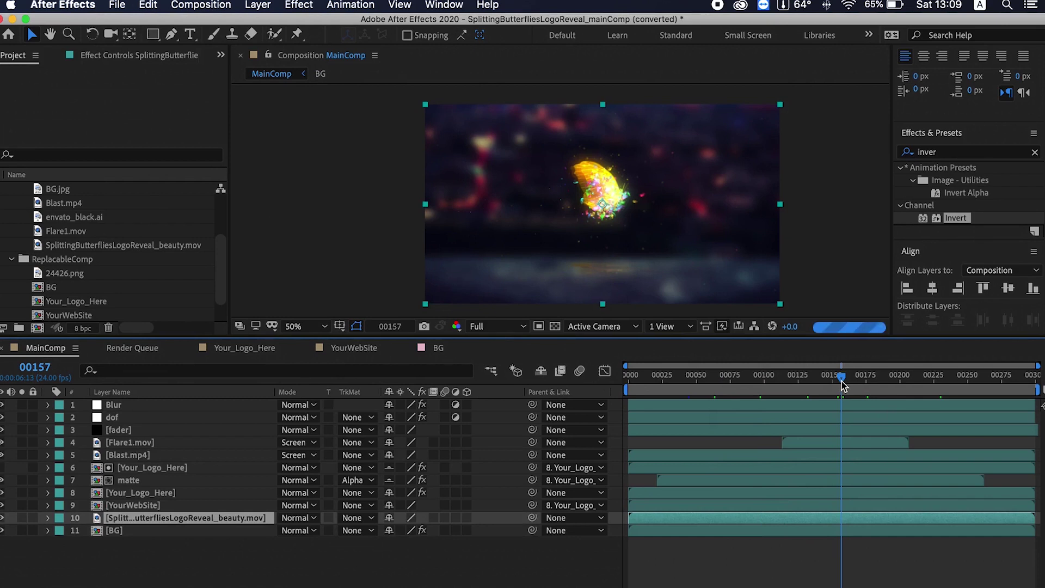
pyautogui.click(953, 156)
pyautogui.click(191, 57)
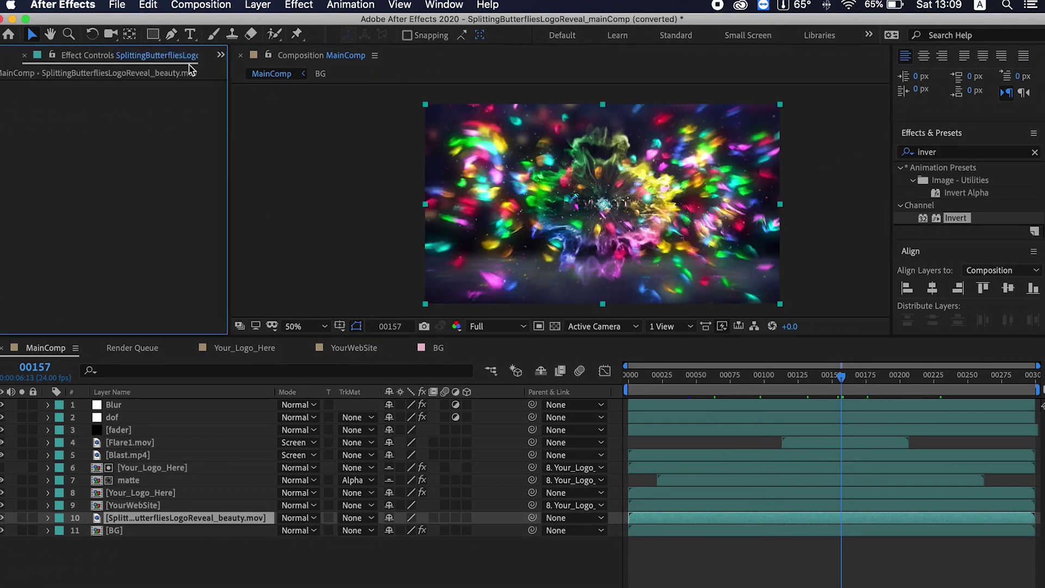
# Search 'tint' and apply two Tint effects to the butterflies layer
pyautogui.click(955, 153)
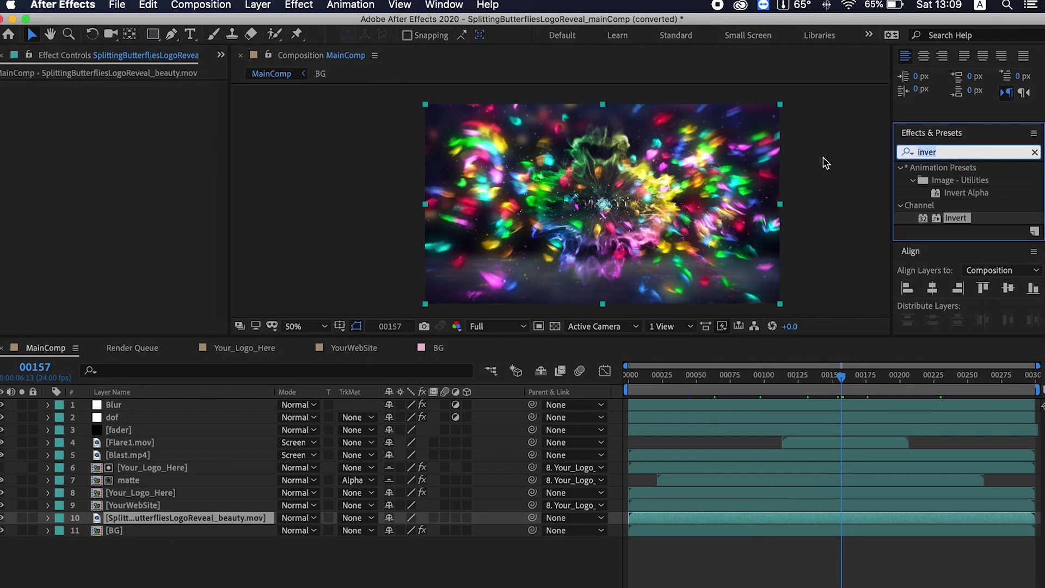
pyautogui.write('tint')
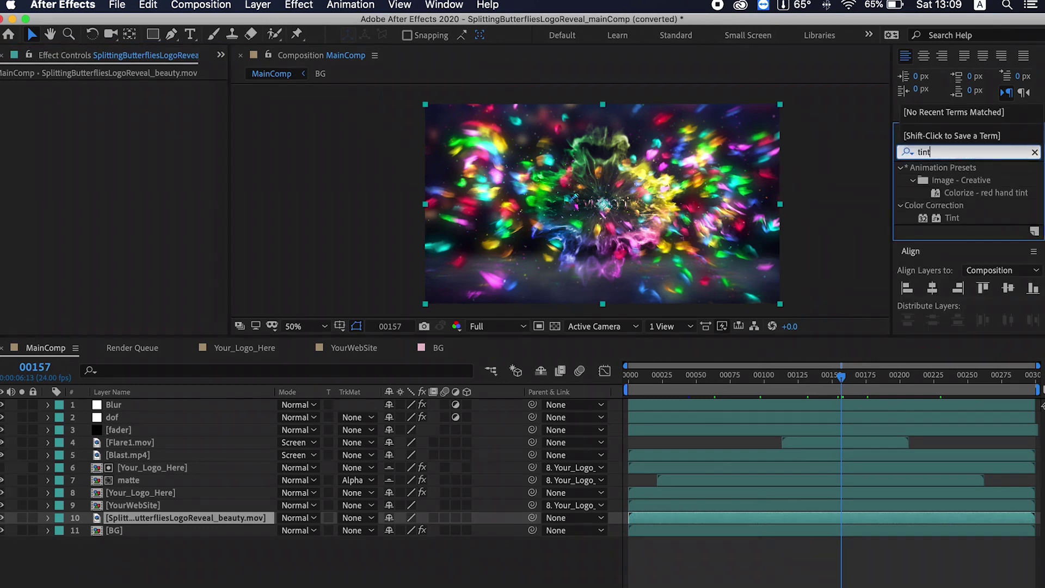
pyautogui.click(952, 218)
pyautogui.doubleClick(953, 218)
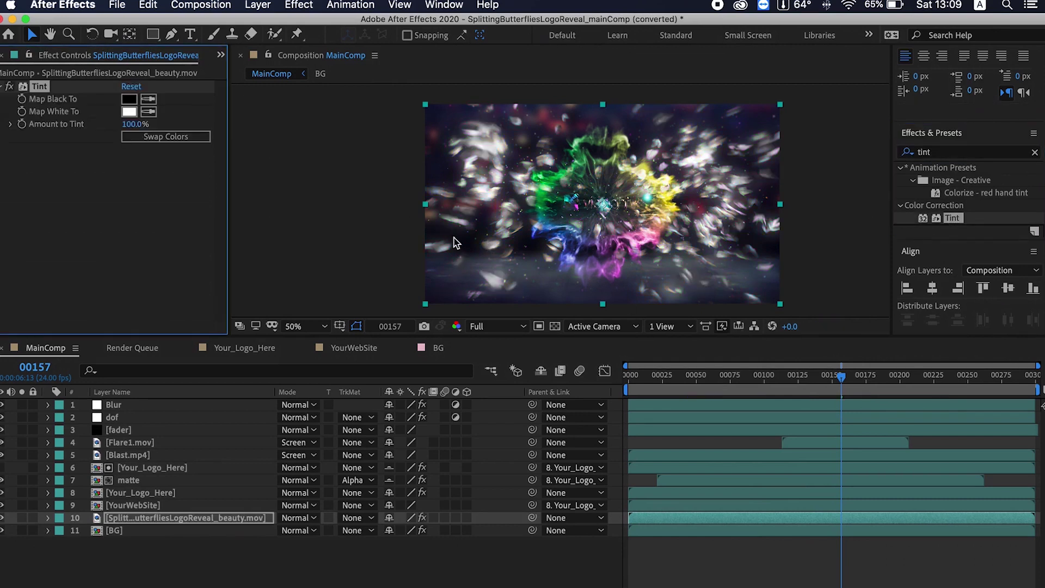
pyautogui.click(944, 153)
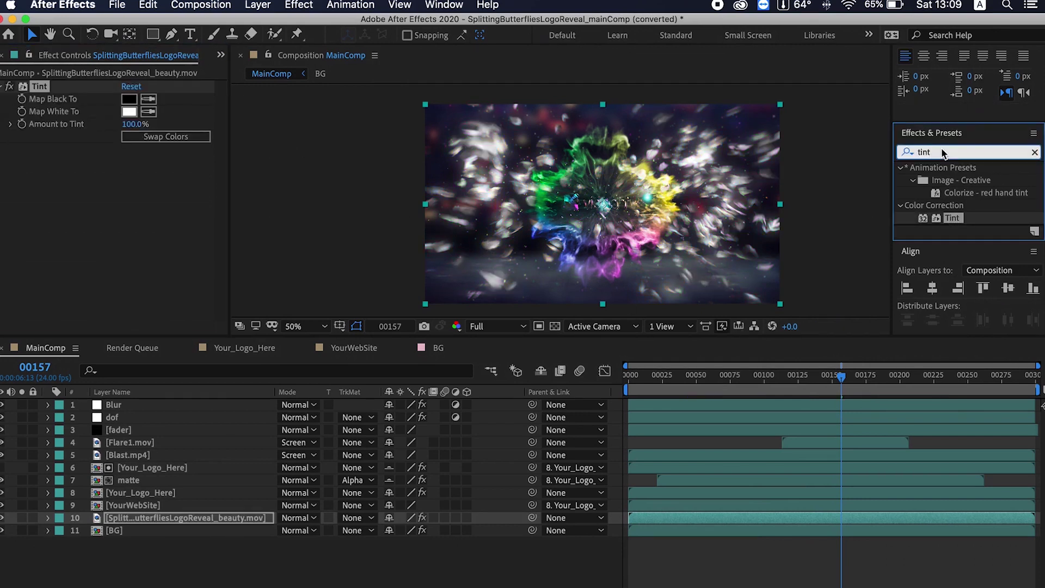
pyautogui.doubleClick(941, 150)
pyautogui.press('Down')
pyautogui.moveTo(920, 221); pyautogui.dragTo(191, 228)
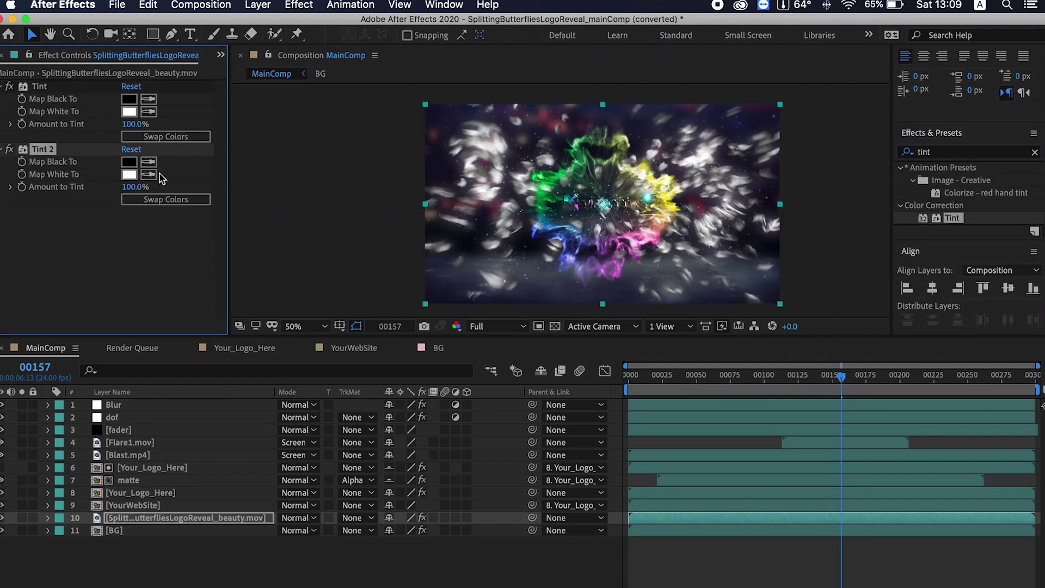
# Set Tint 2's Map White To colour to a warm brown-orange
pyautogui.click(129, 174)
pyautogui.click(505, 332)
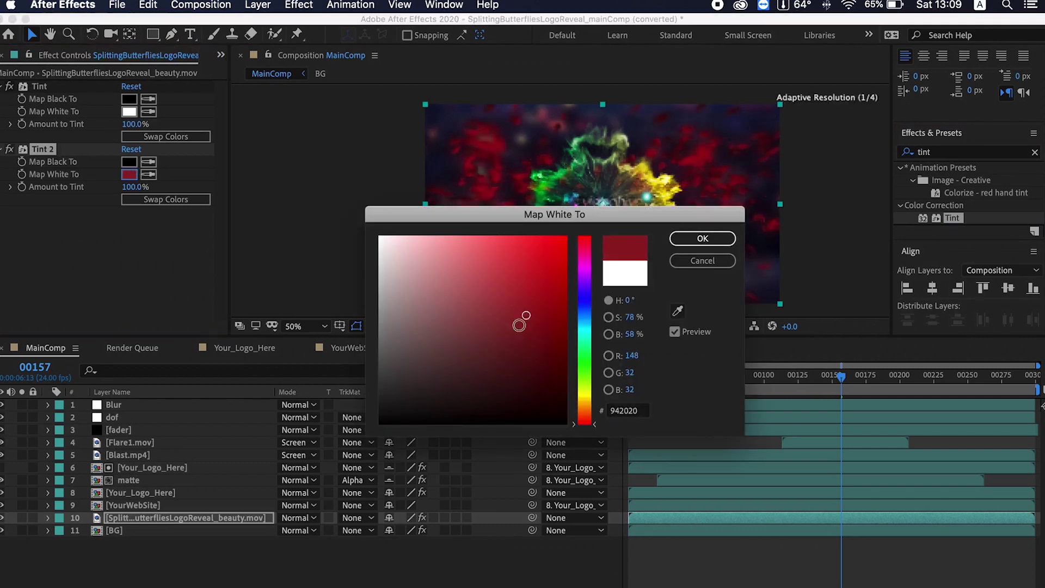
pyautogui.click(506, 351)
pyautogui.click(586, 412)
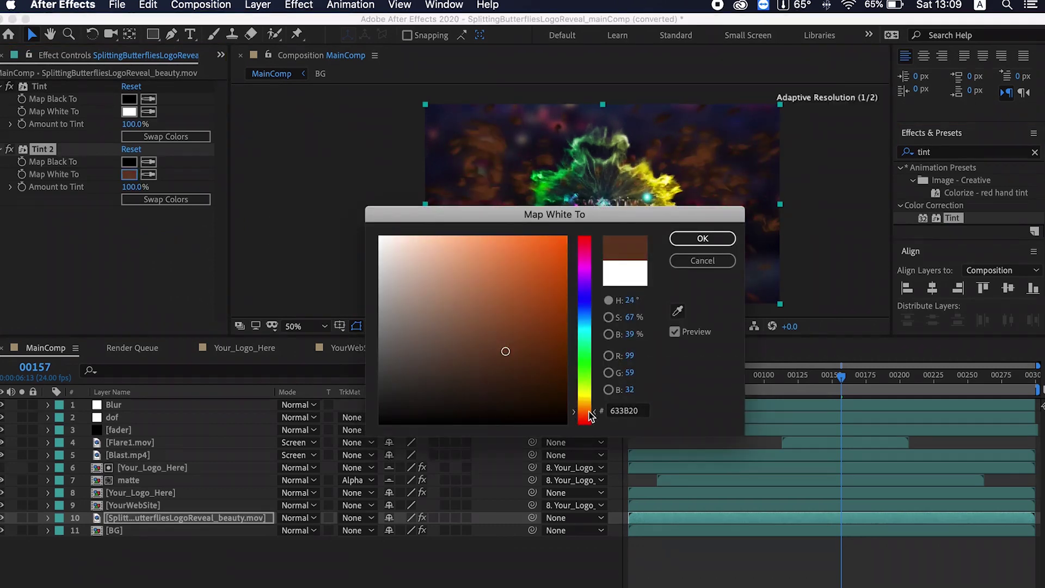
pyautogui.click(536, 336)
pyautogui.moveTo(536, 337)
pyautogui.mouseDown()
pyautogui.moveTo(525, 299)
pyautogui.moveTo(492, 309)
pyautogui.moveTo(532, 336)
pyautogui.moveTo(525, 311)
pyautogui.moveTo(511, 306)
pyautogui.mouseUp()
pyautogui.click(700, 240)
# Preview frames 00063–00138, switch off Tint 2, and set the first Tint's amount to 23%
pyautogui.click(714, 389)
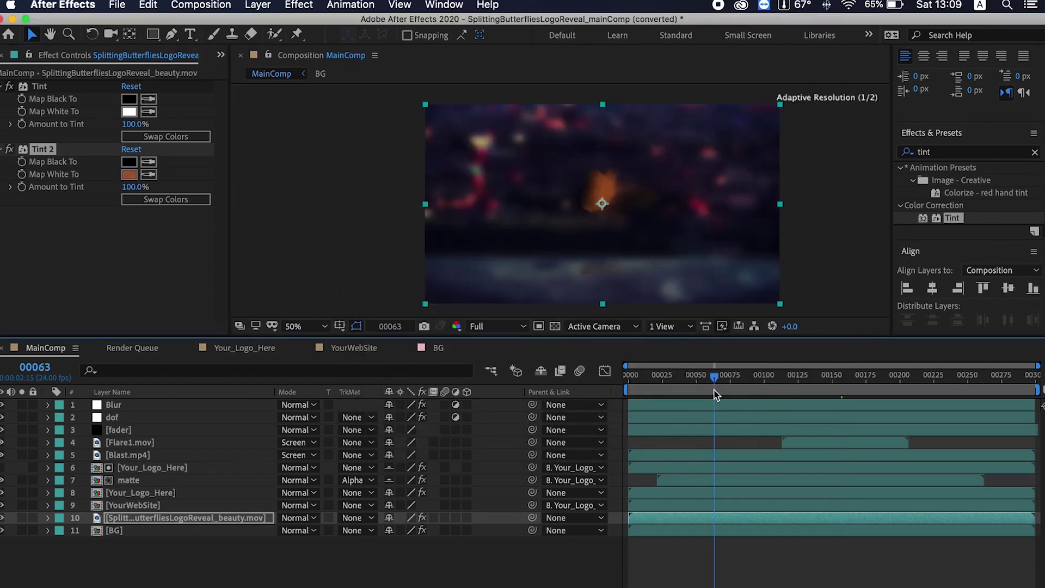
pyautogui.moveTo(724, 389); pyautogui.dragTo(815, 389)
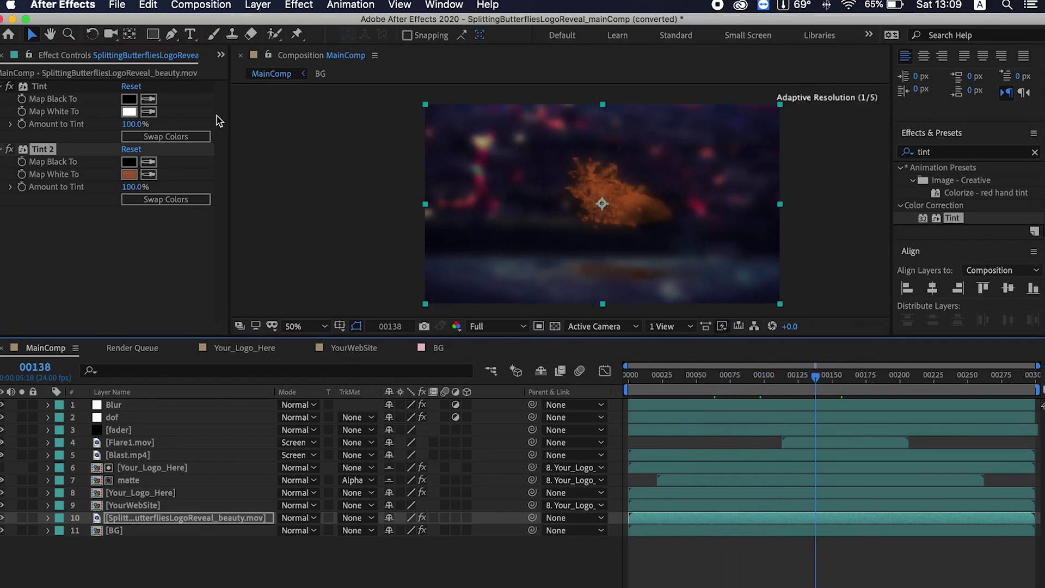
pyautogui.click(9, 148)
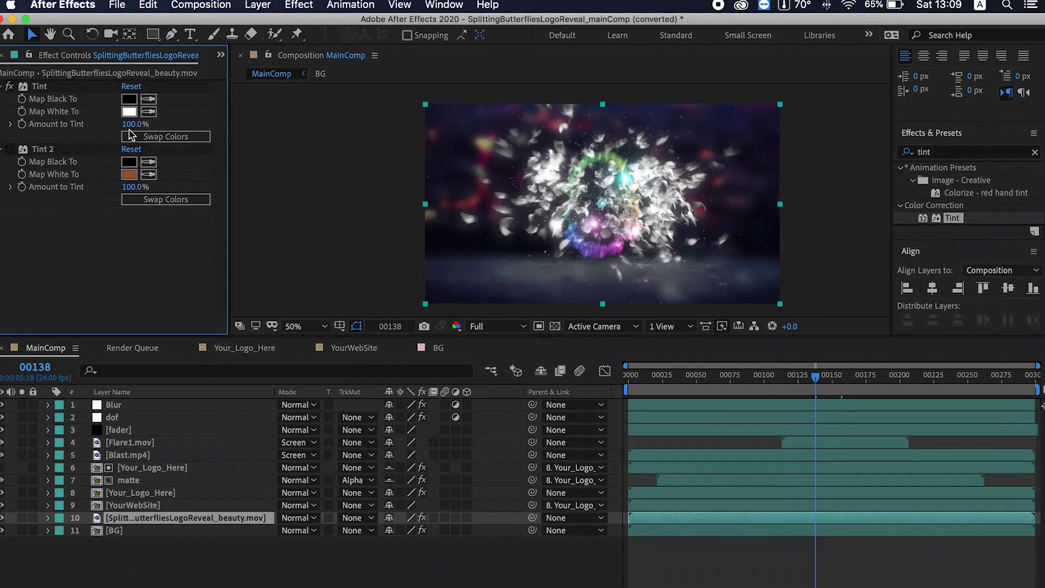
pyautogui.moveTo(129, 129); pyautogui.dragTo(80, 140)
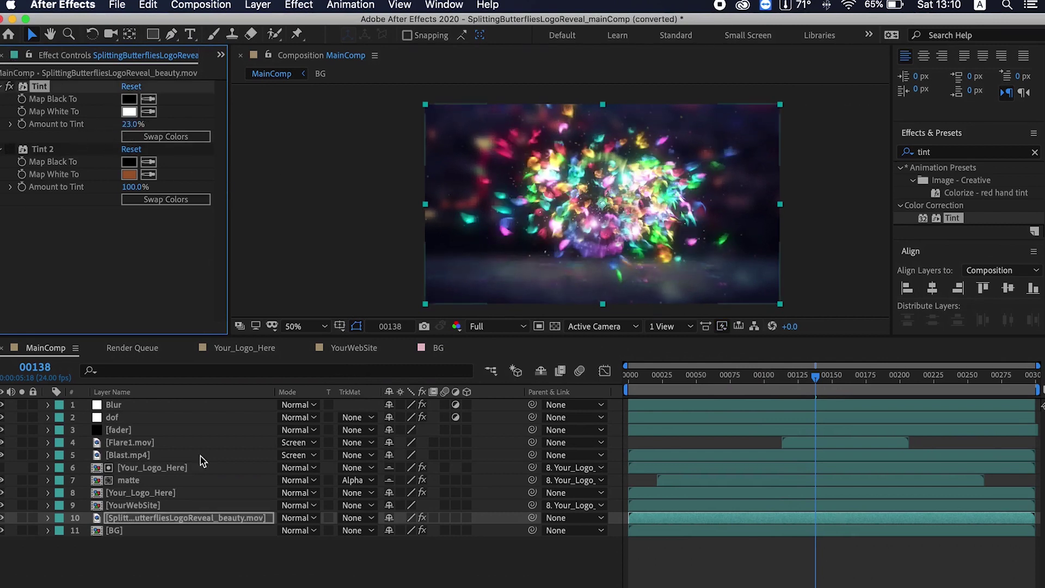
pyautogui.click(164, 508)
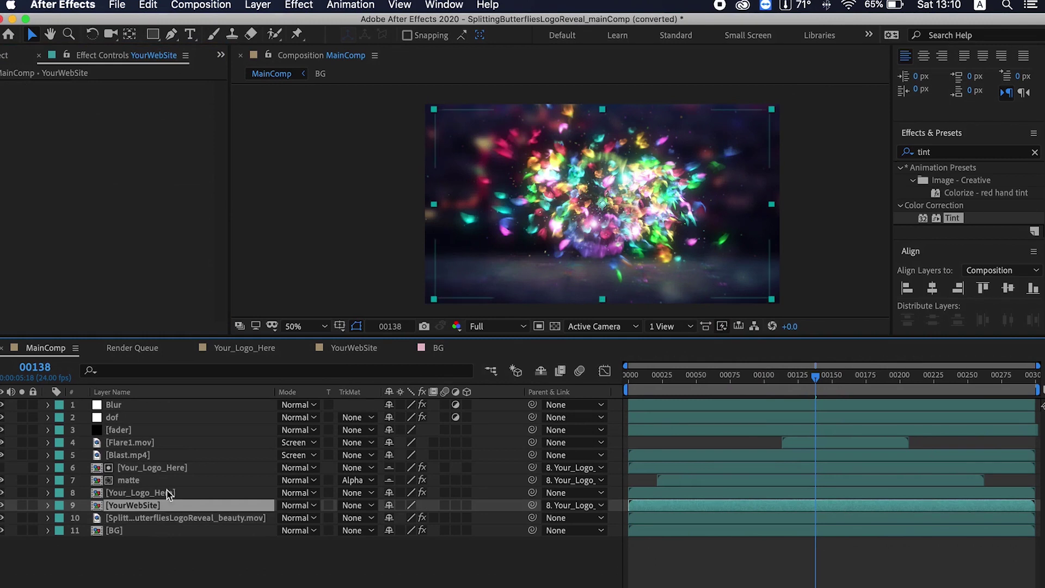
pyautogui.click(169, 494)
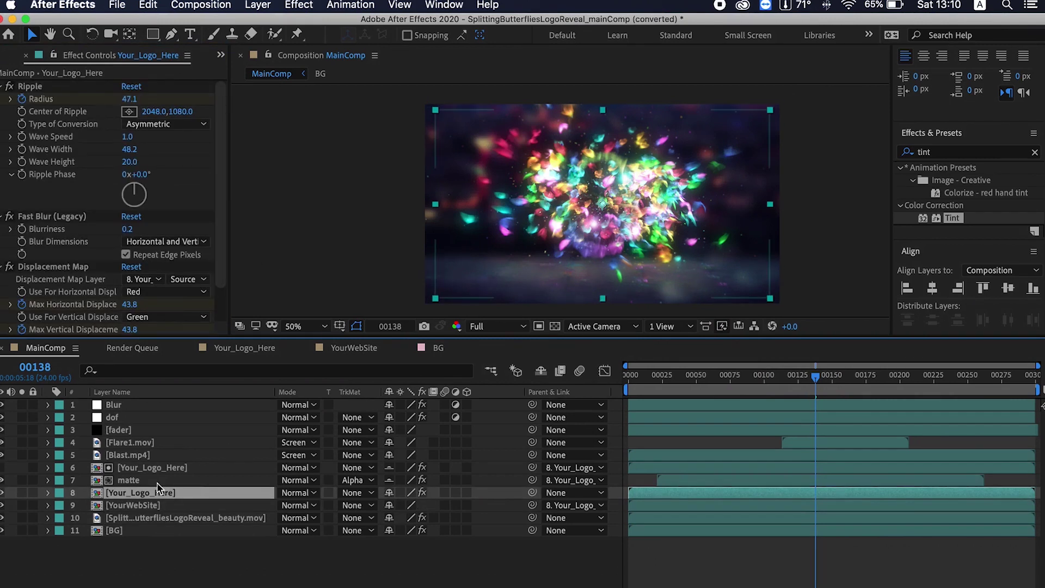
pyautogui.click(157, 482)
pyautogui.click(150, 469)
pyautogui.click(148, 480)
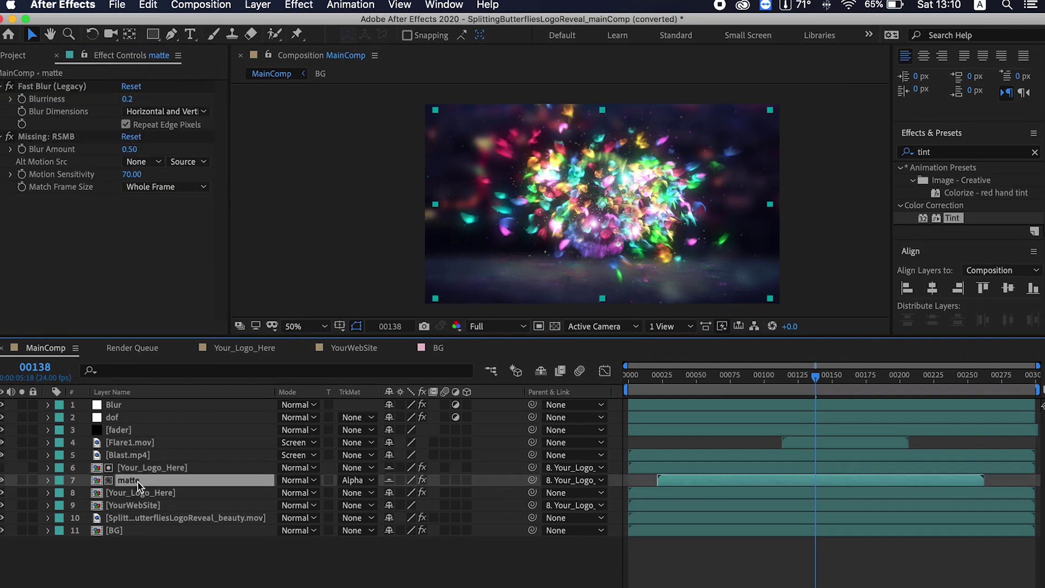
pyautogui.click(140, 458)
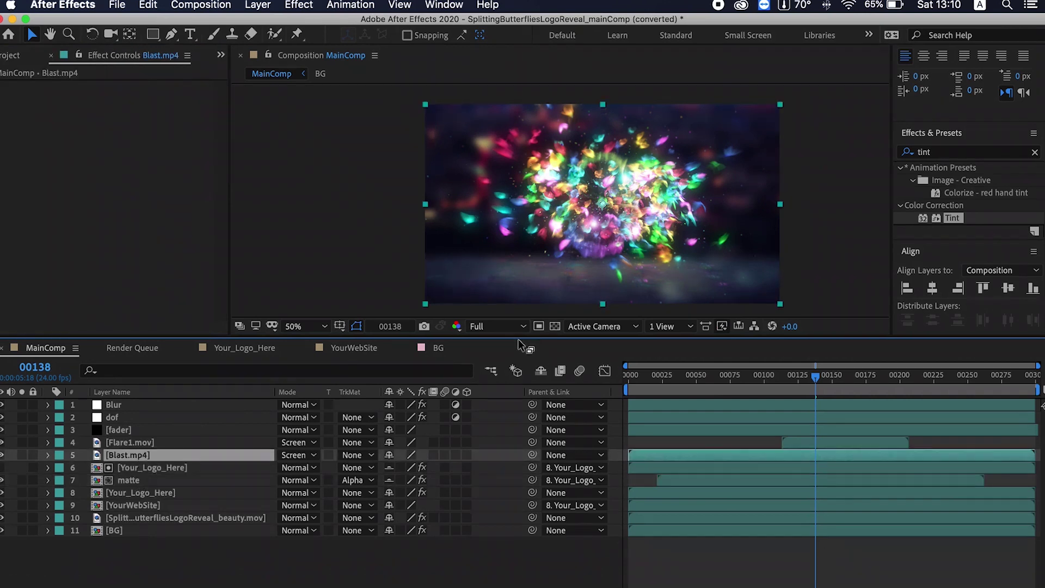
pyautogui.press('space')
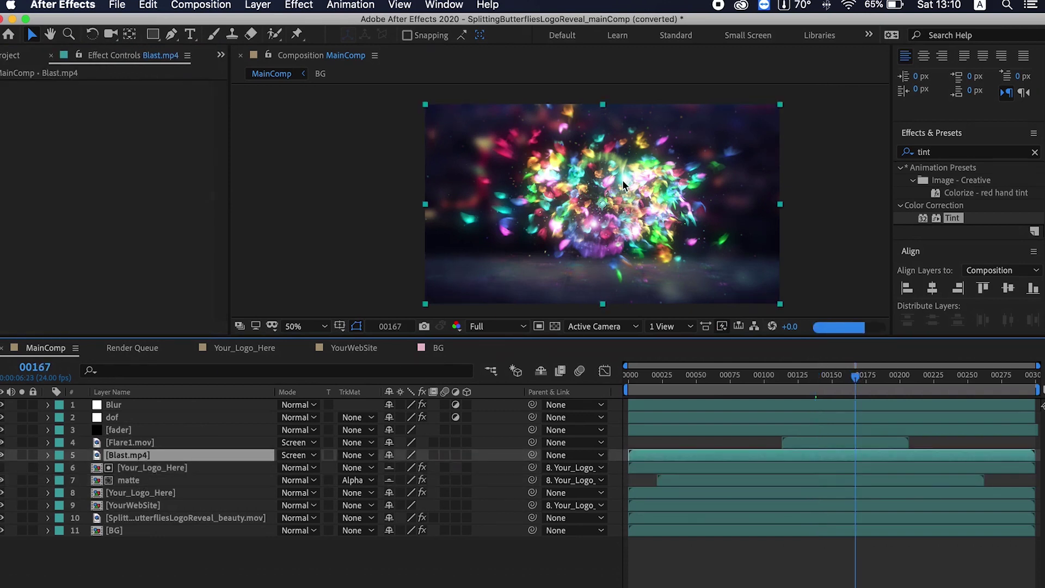
pyautogui.click(2, 455)
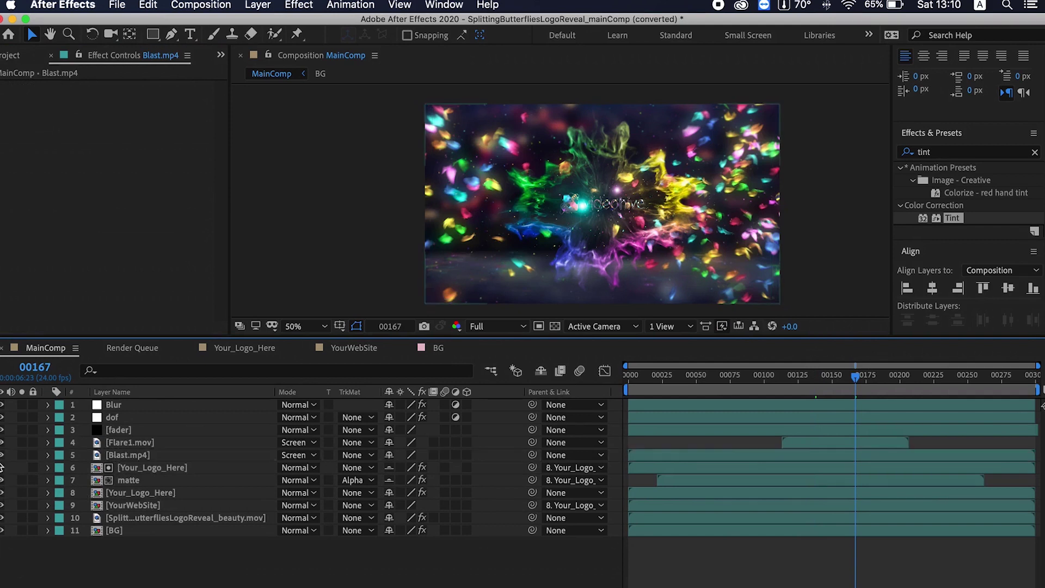
pyautogui.click(2, 455)
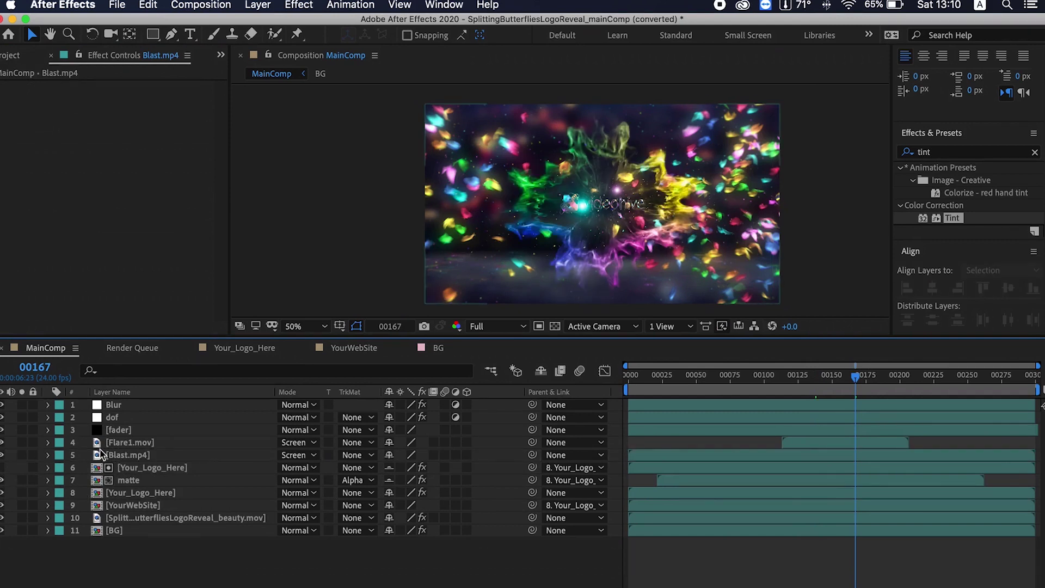
pyautogui.click(115, 443)
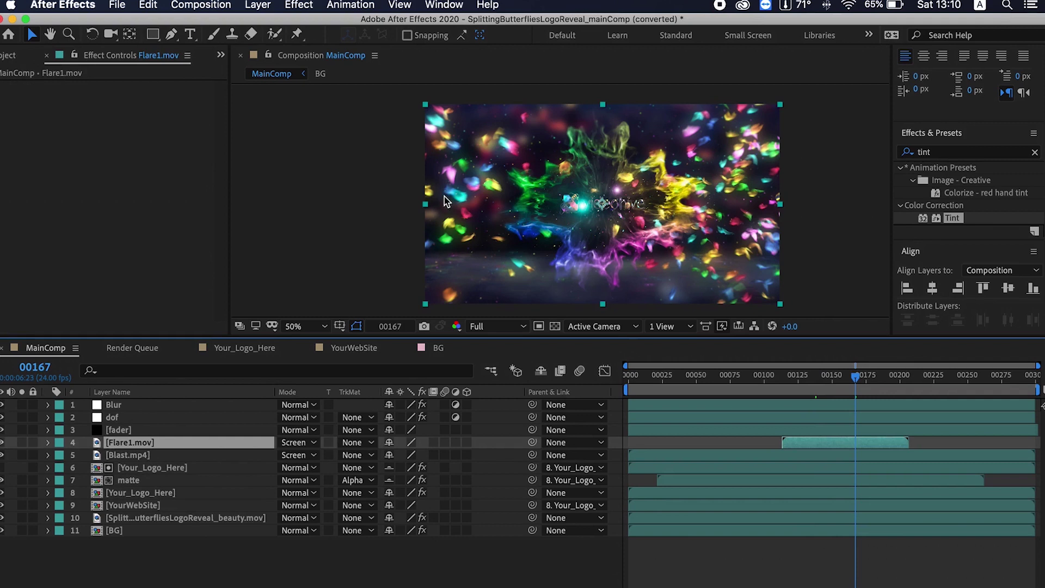
pyautogui.click(123, 431)
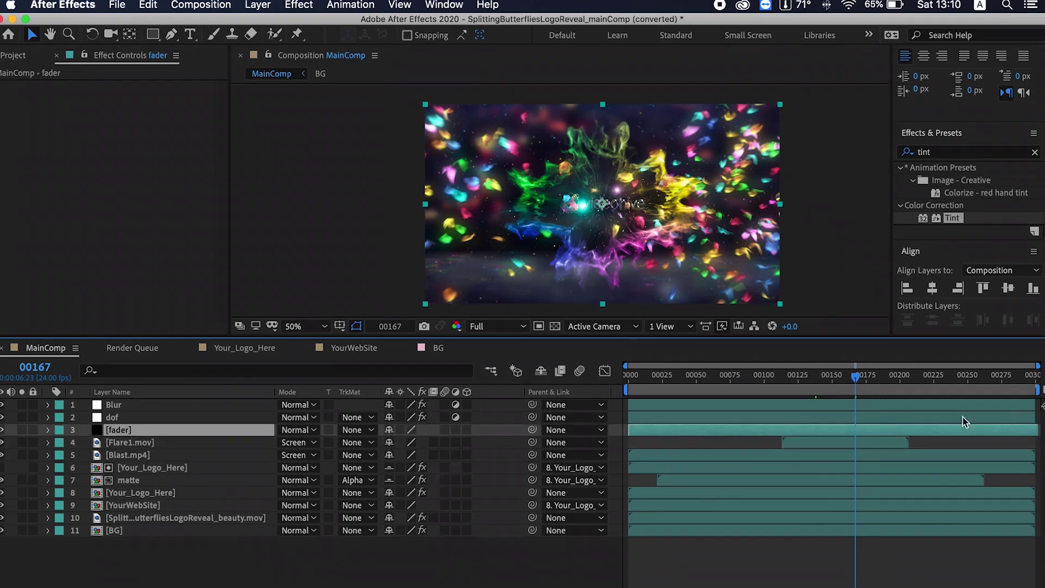
pyautogui.click(128, 420)
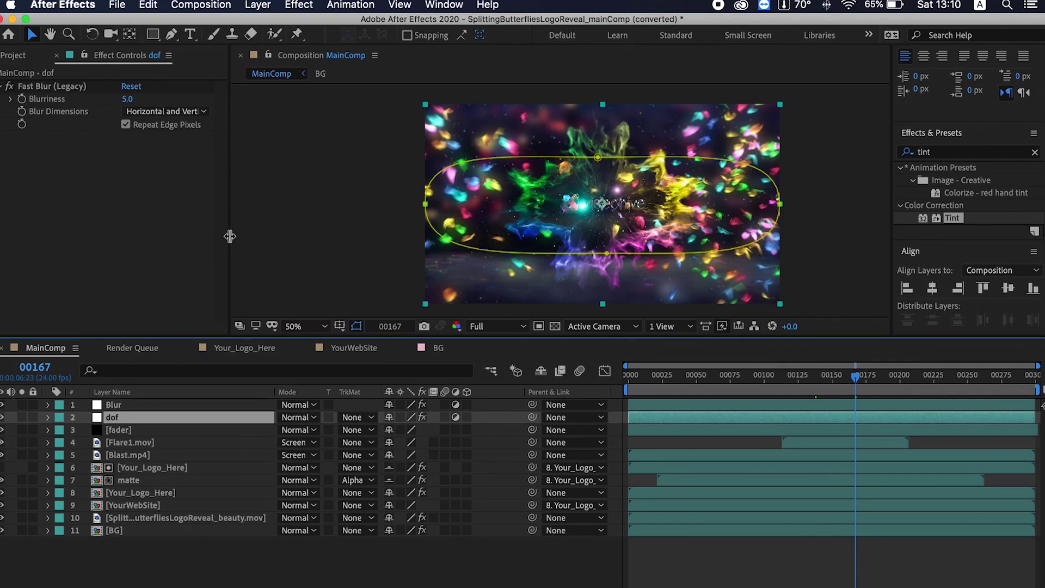
pyautogui.moveTo(229, 236); pyautogui.dragTo(294, 239)
# Select Flare1.mov in the Project panel, start a file import, and cancel it
pyautogui.click(14, 55)
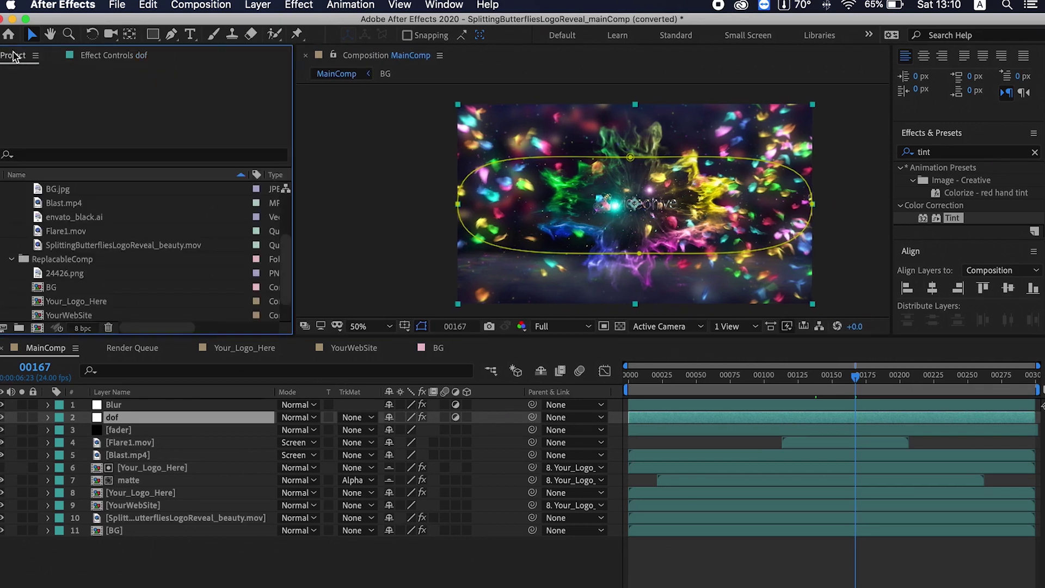
pyautogui.click(68, 231)
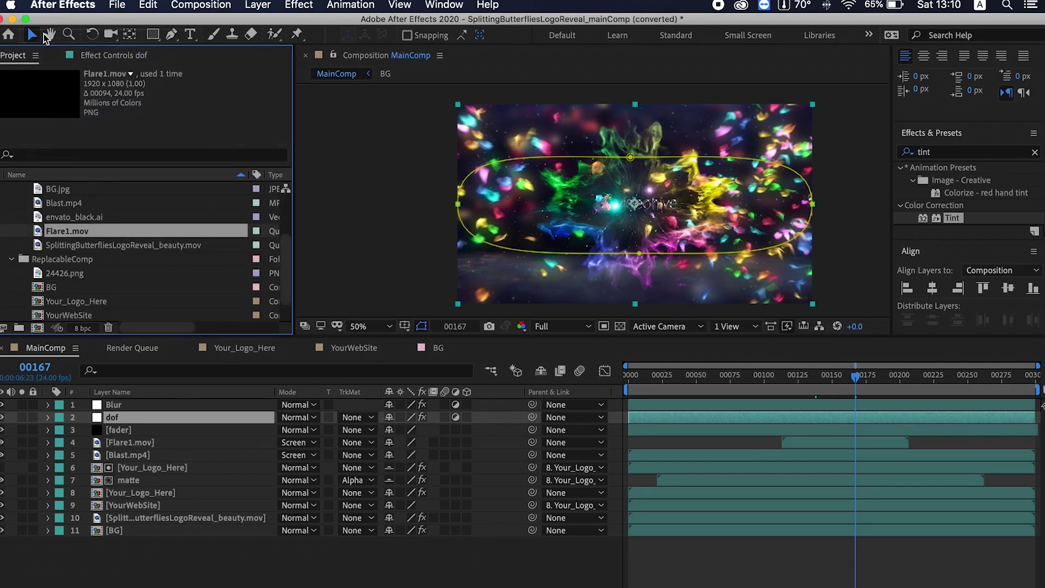
pyautogui.click(117, 5)
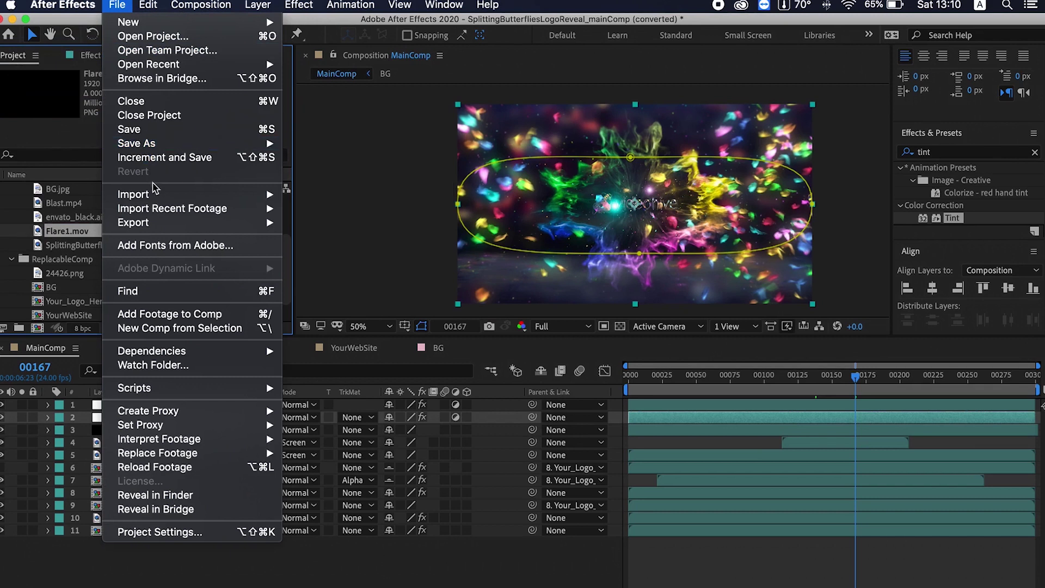
pyautogui.moveTo(157, 195)
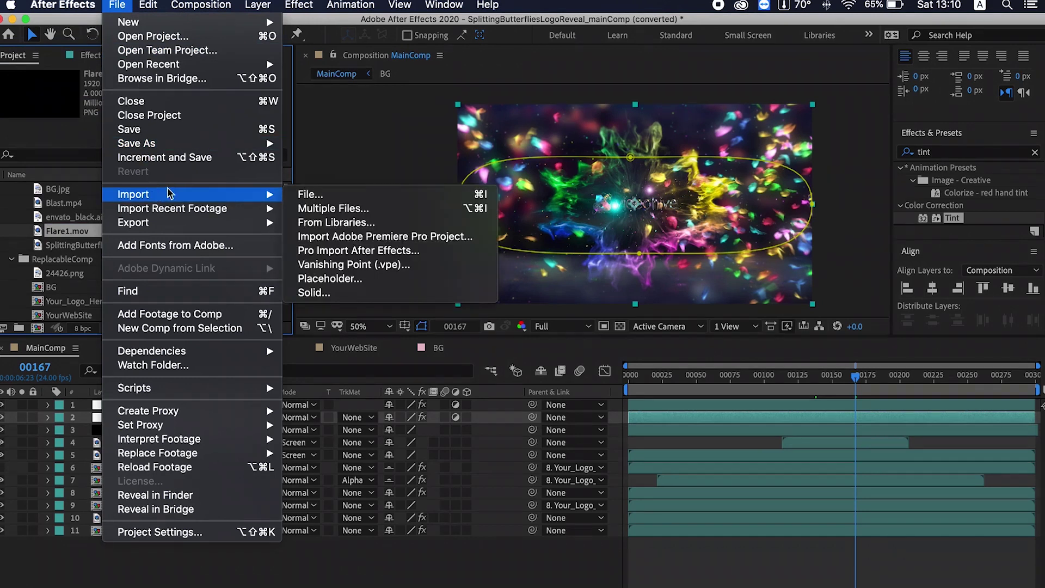
pyautogui.click(294, 195)
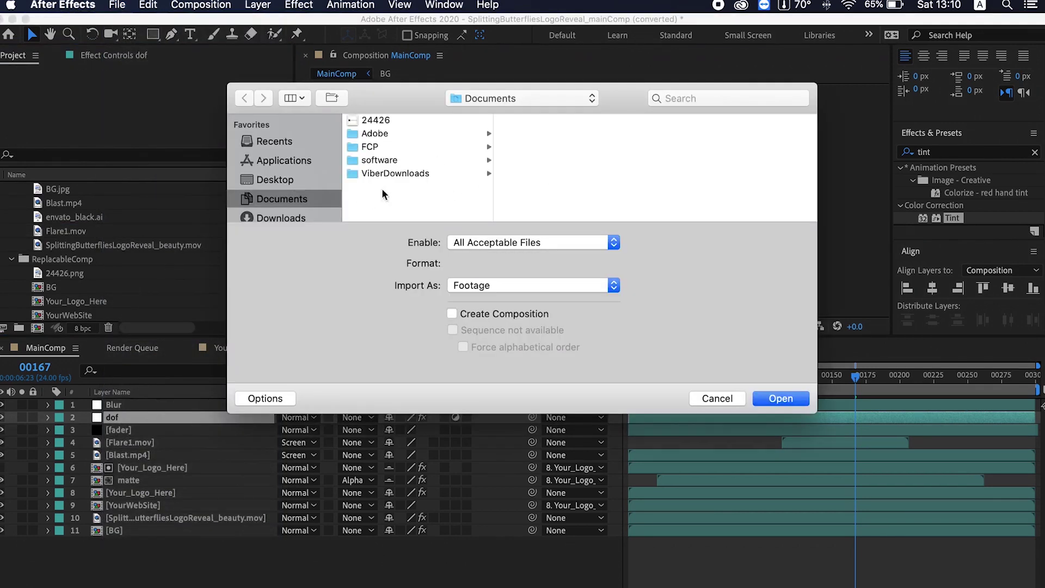
pyautogui.click(697, 403)
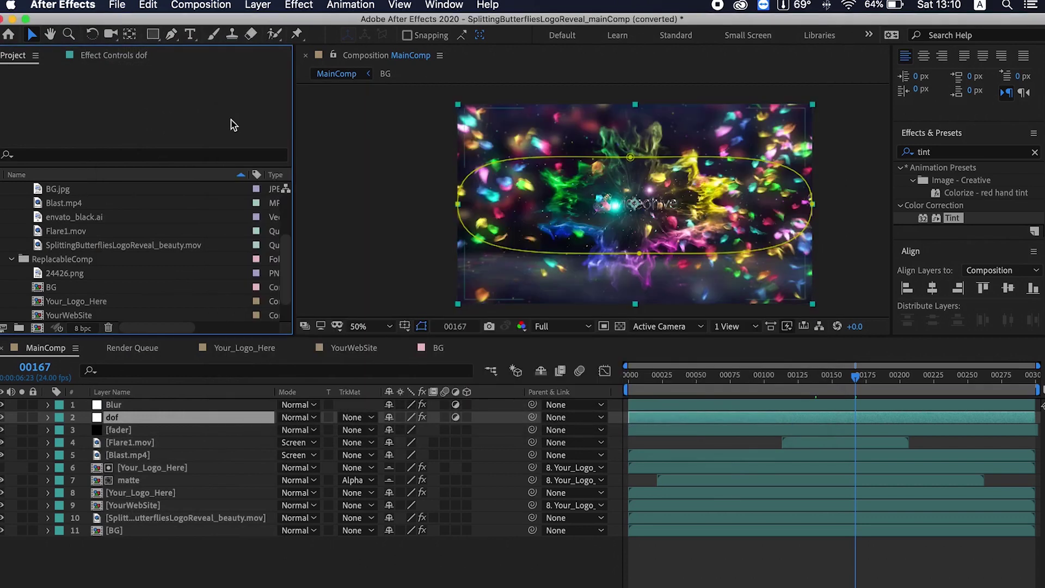
# Deselect all timeline layers and use the Composition menu to add MainComp to the Render Queue
pyautogui.click(188, 5)
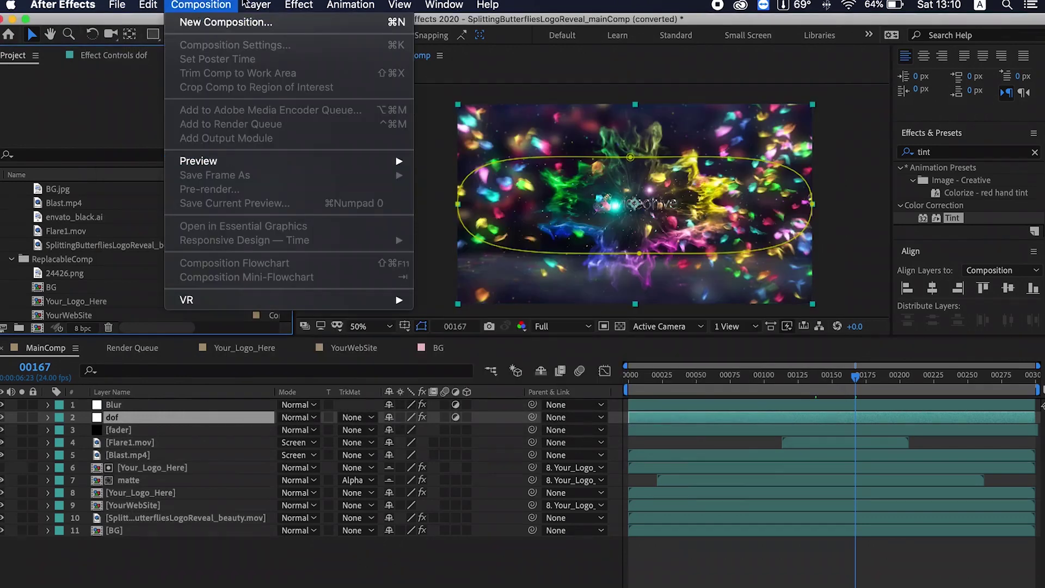
pyautogui.press('Escape')
pyautogui.click(179, 548)
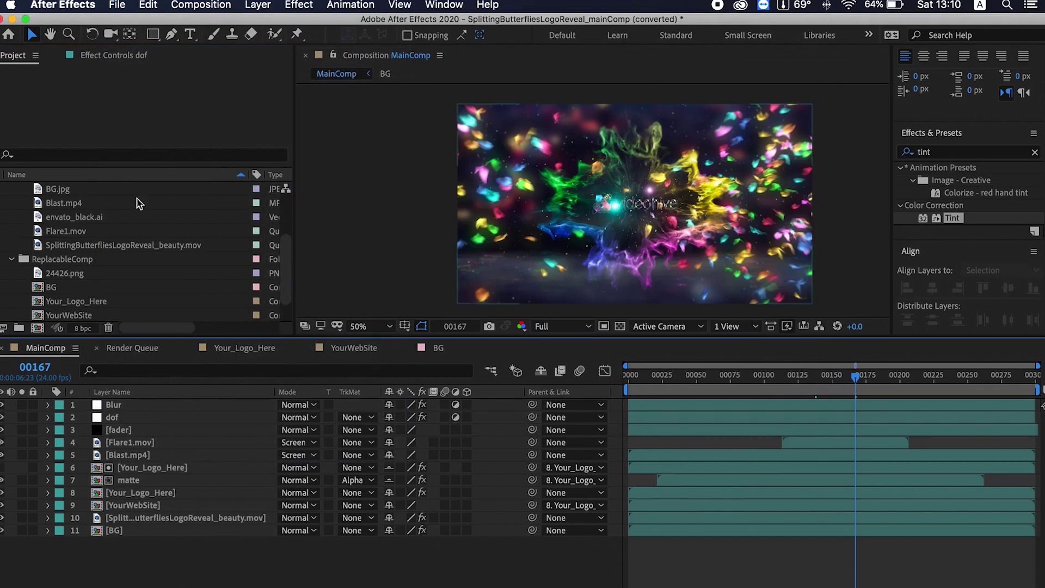
pyautogui.click(201, 4)
# Add MainComp to the render queue and keep QuickTime as its output format
pyautogui.click(211, 129)
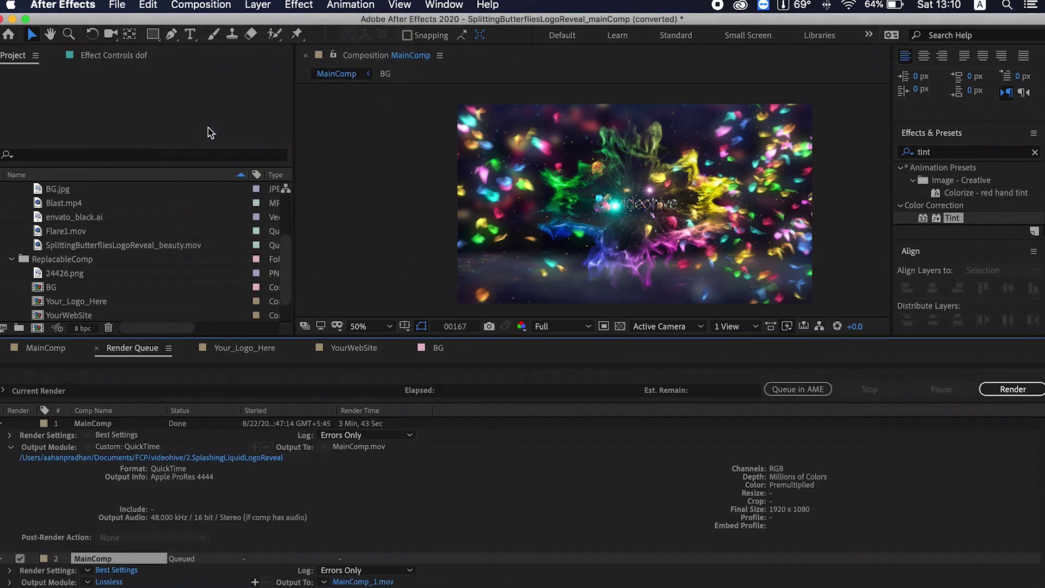
pyautogui.click(109, 582)
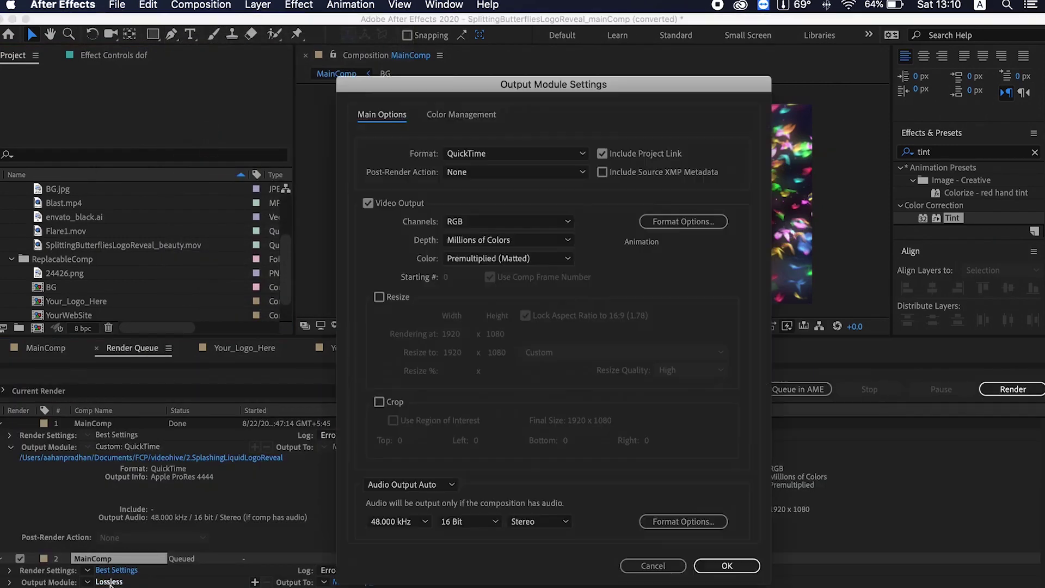
pyautogui.click(514, 154)
pyautogui.click(482, 297)
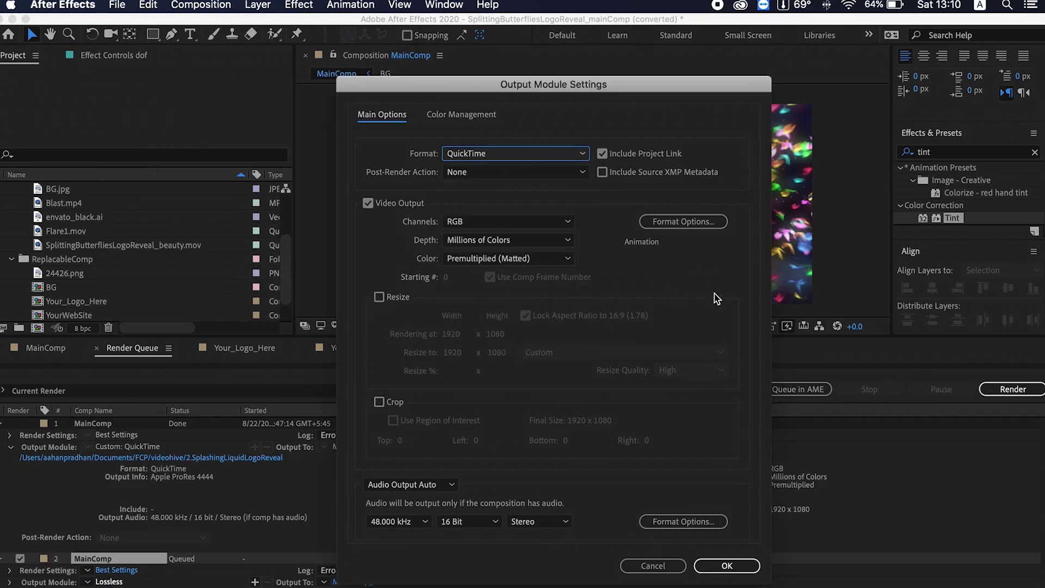
# Set the QuickTime codec to Apple ProRes 4444 with audio output left on Auto
pyautogui.click(687, 228)
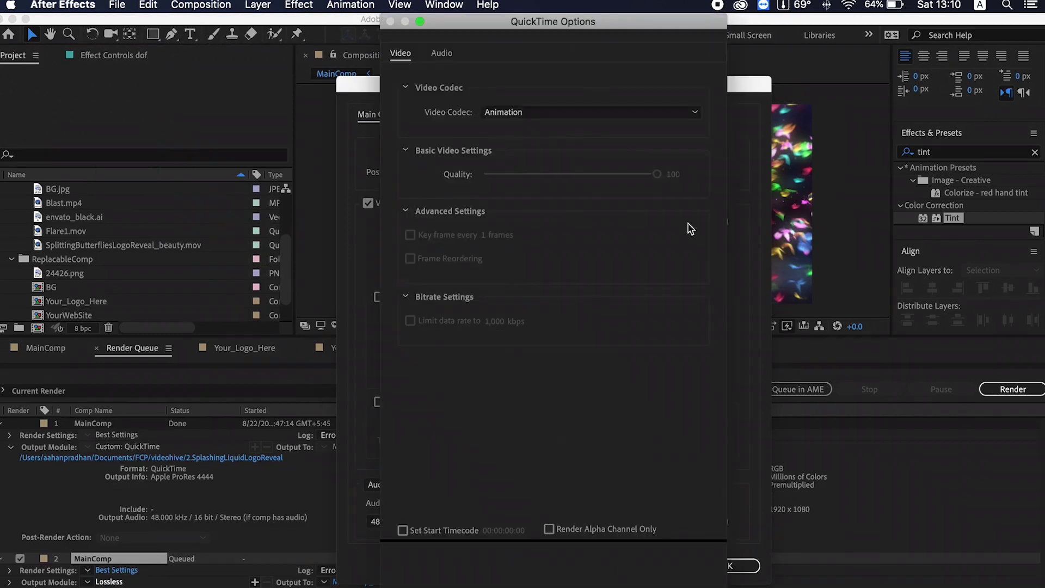
pyautogui.click(576, 114)
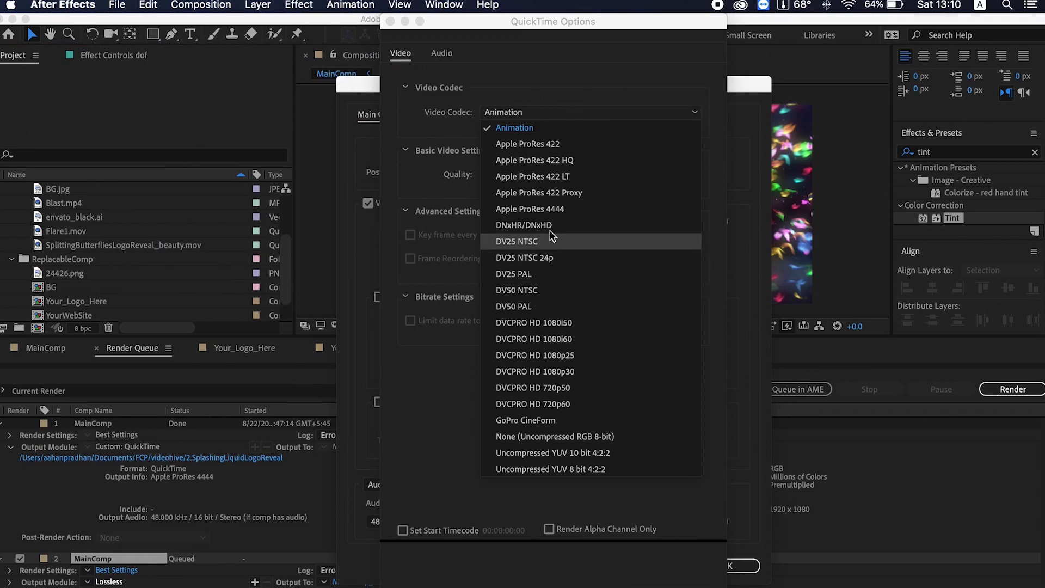
pyautogui.click(565, 216)
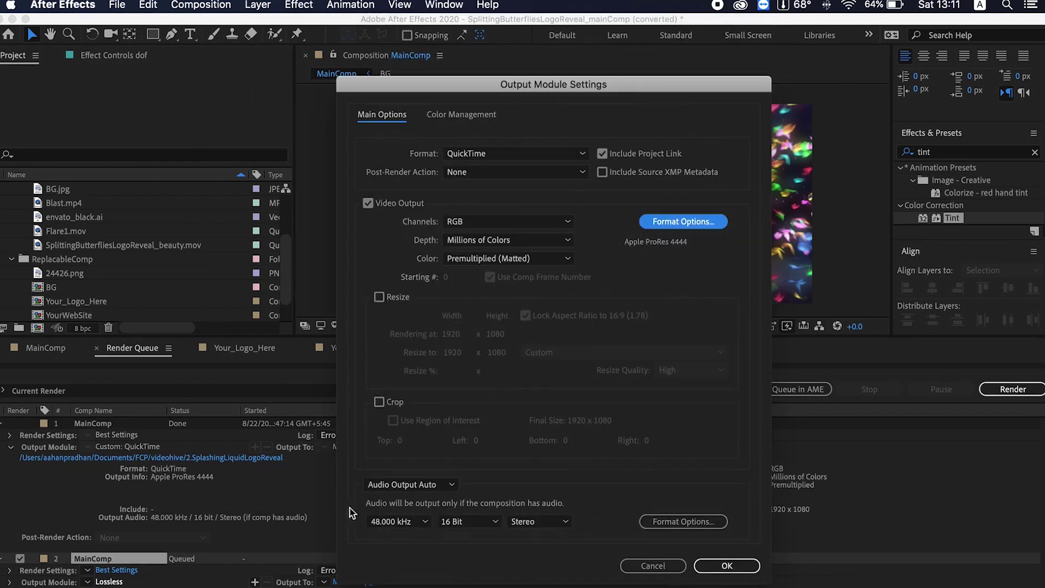
pyautogui.click(396, 486)
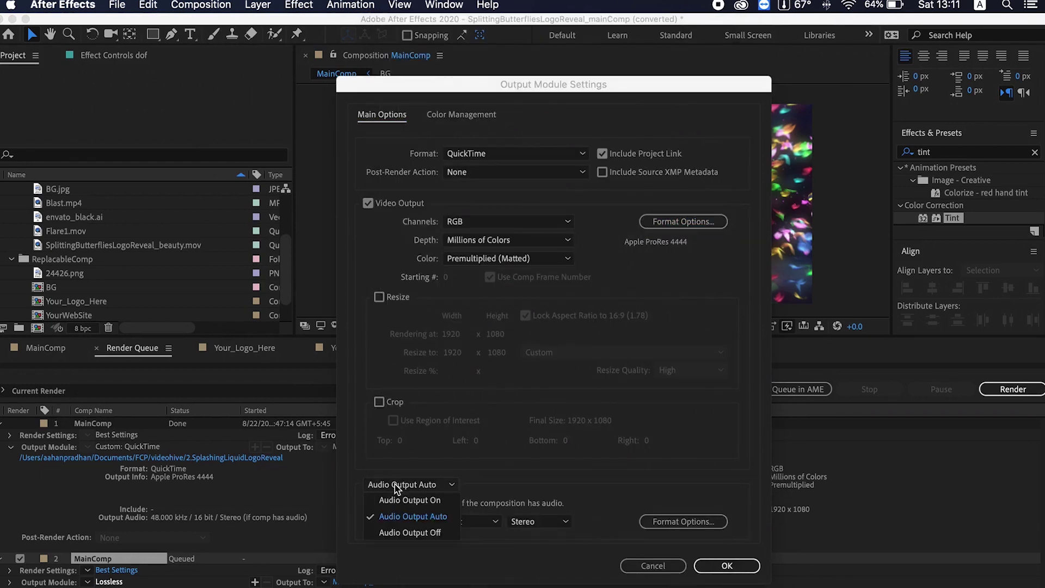
pyautogui.click(625, 428)
# Confirm the output module and save the render output as MainComp_1.mov
pyautogui.click(717, 569)
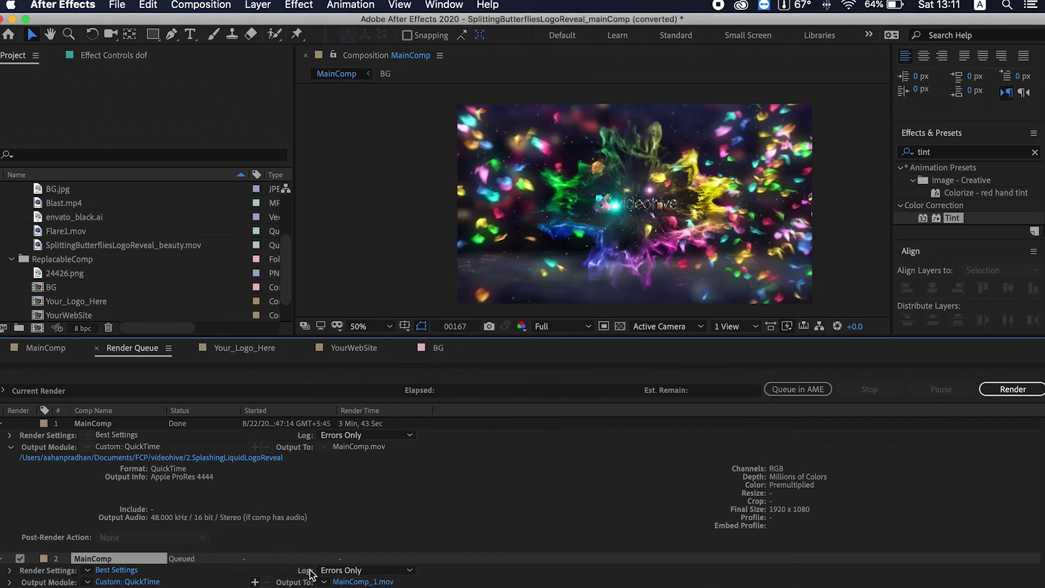
pyautogui.click(356, 582)
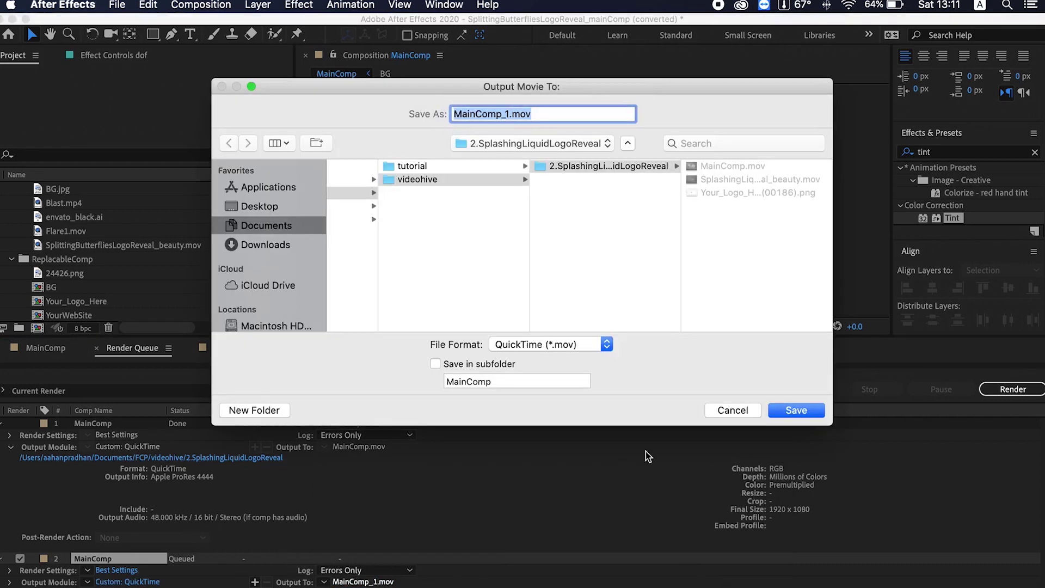
pyautogui.click(777, 411)
# Start the render, stop it right away, and go back to the MainComp timeline
pyautogui.click(1012, 389)
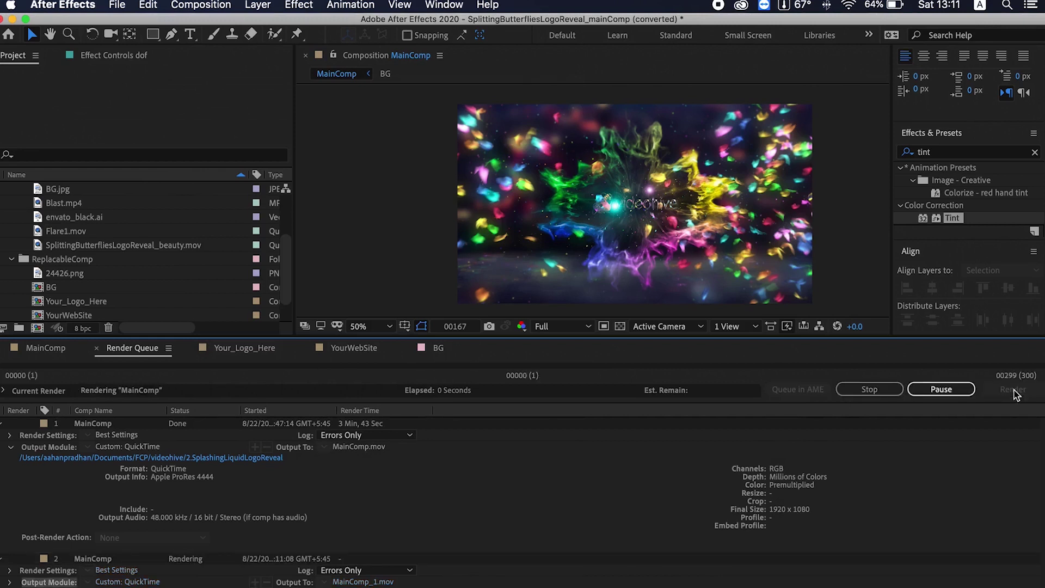
pyautogui.click(898, 391)
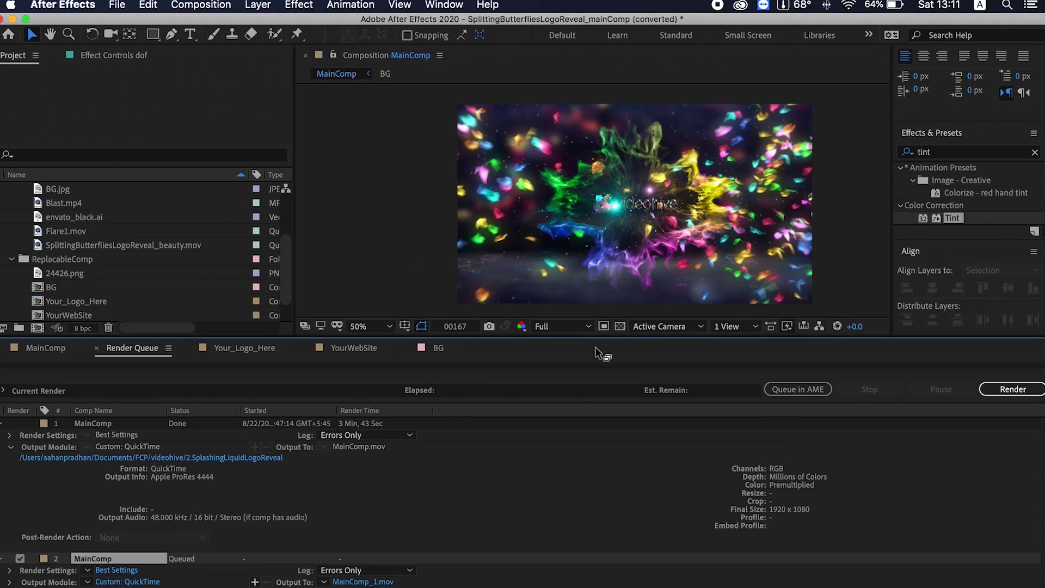
pyautogui.click(40, 351)
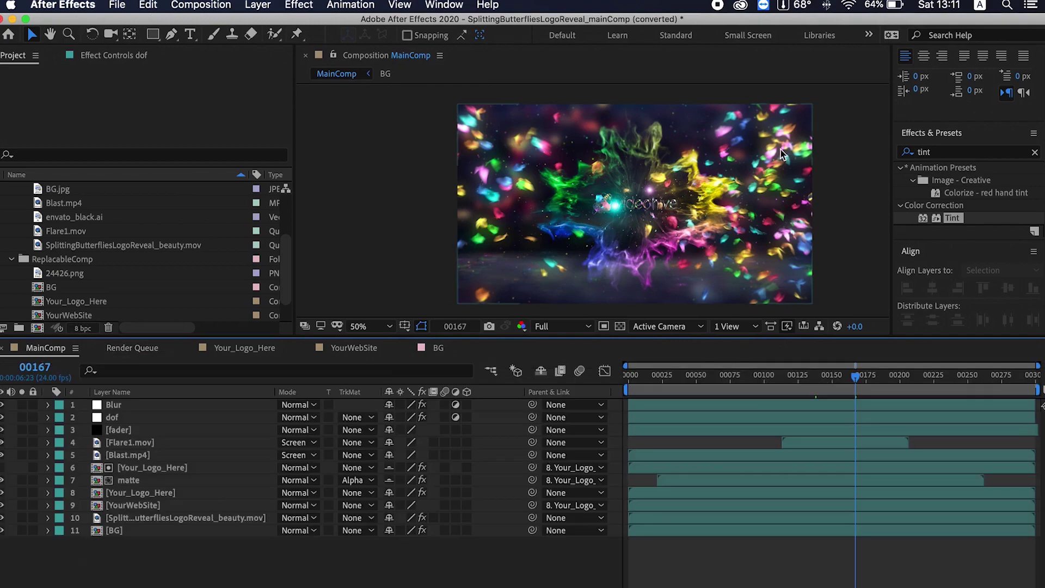